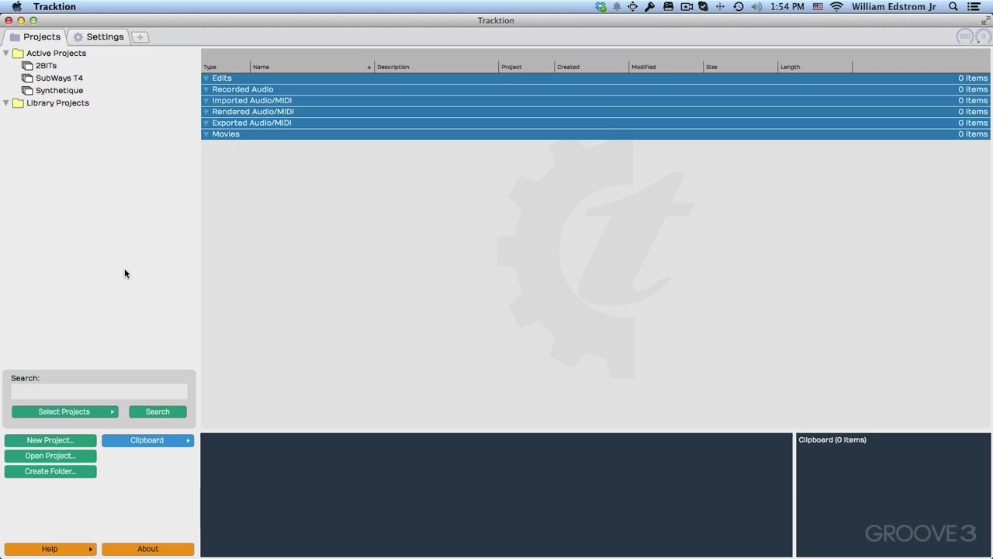
# Peek at the audio device settings and the application menu, returning to the projects list.
pyautogui.click(91, 37)
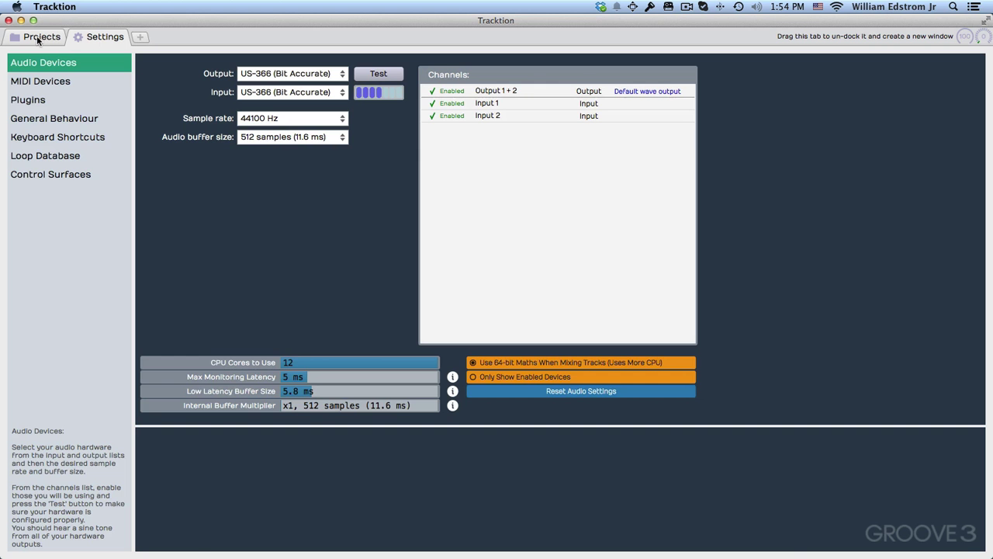
pyautogui.click(38, 38)
pyautogui.click(111, 38)
pyautogui.click(50, 38)
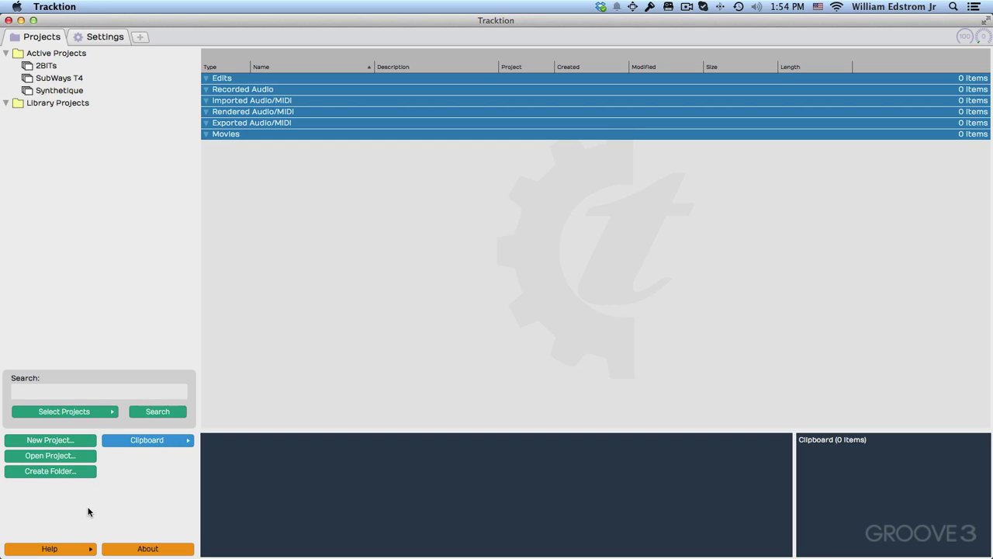
pyautogui.click(49, 8)
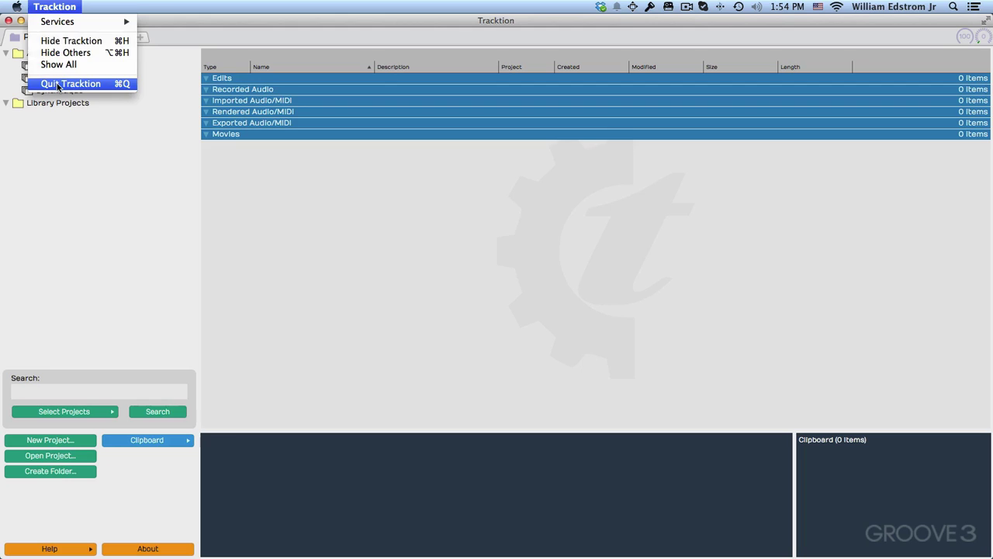
pyautogui.click(60, 139)
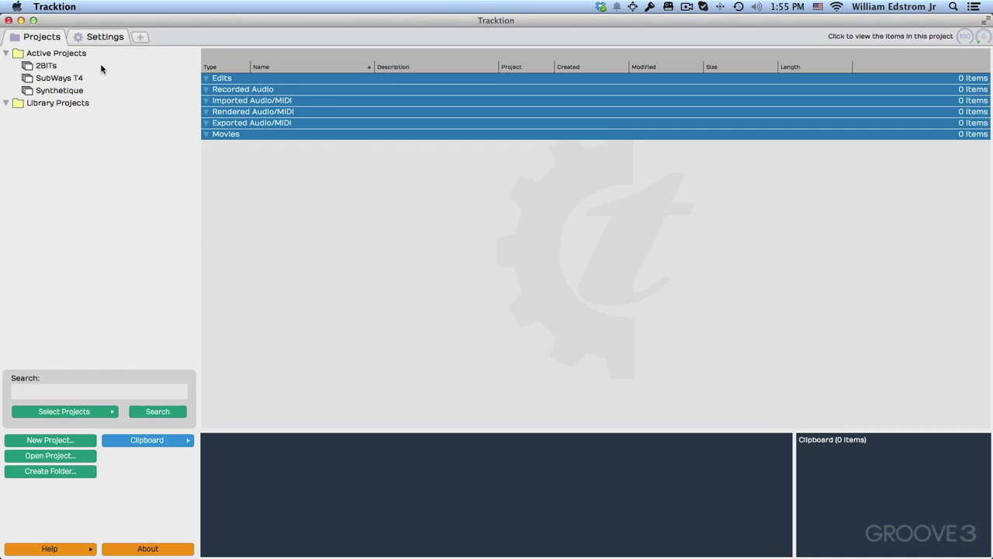
# Choose Turn off pop-up help in the Help options, then Turn on pop-up help.
pyautogui.moveTo(56, 69)
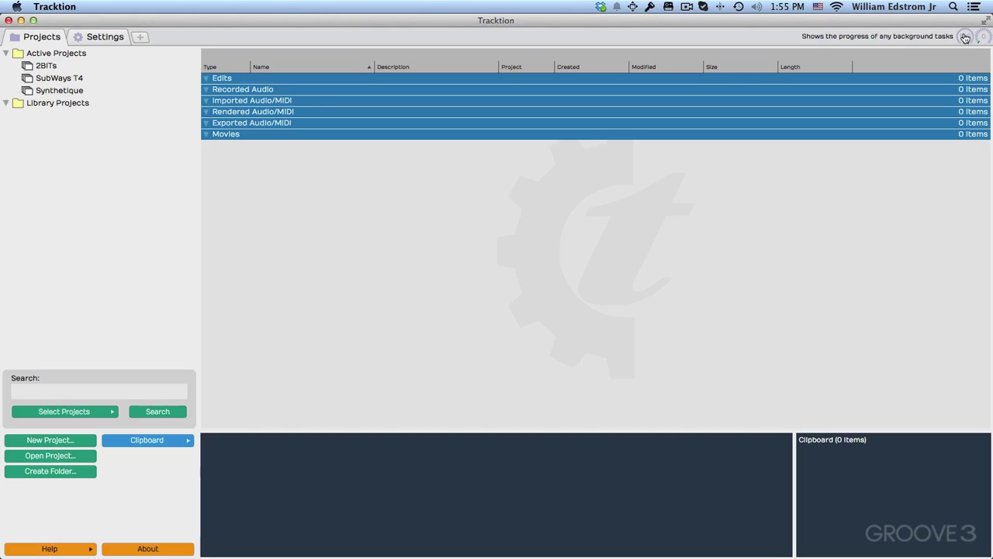
pyautogui.moveTo(983, 40)
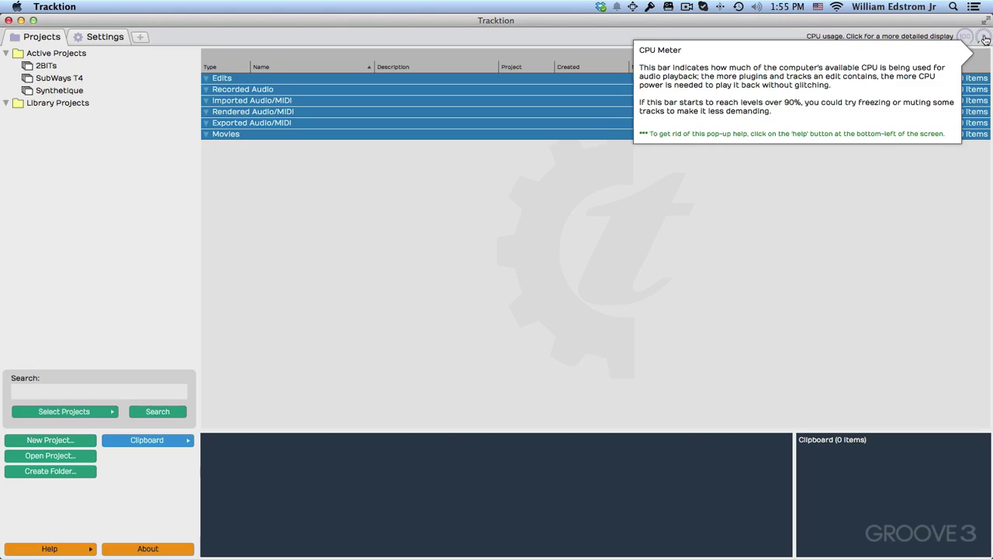
pyautogui.click(64, 553)
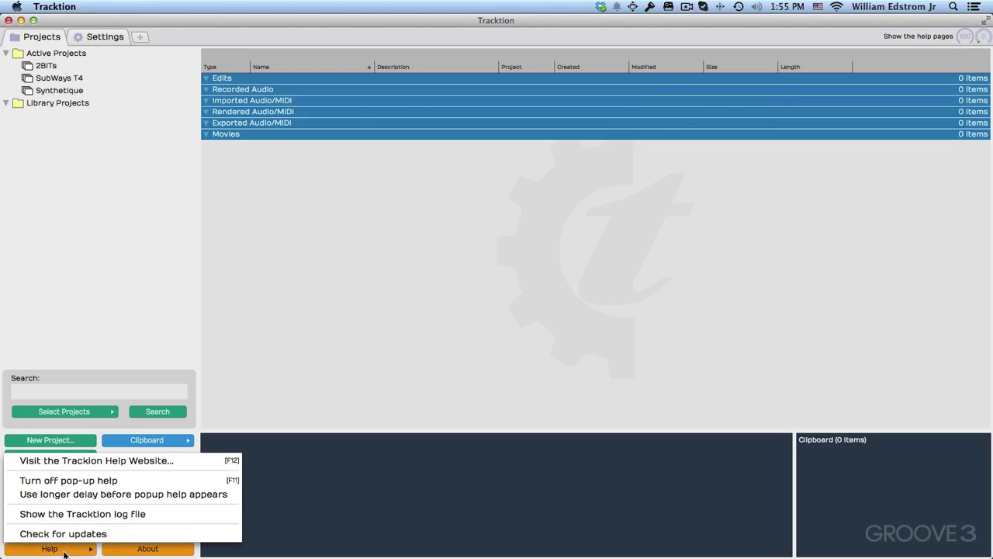
pyautogui.click(58, 481)
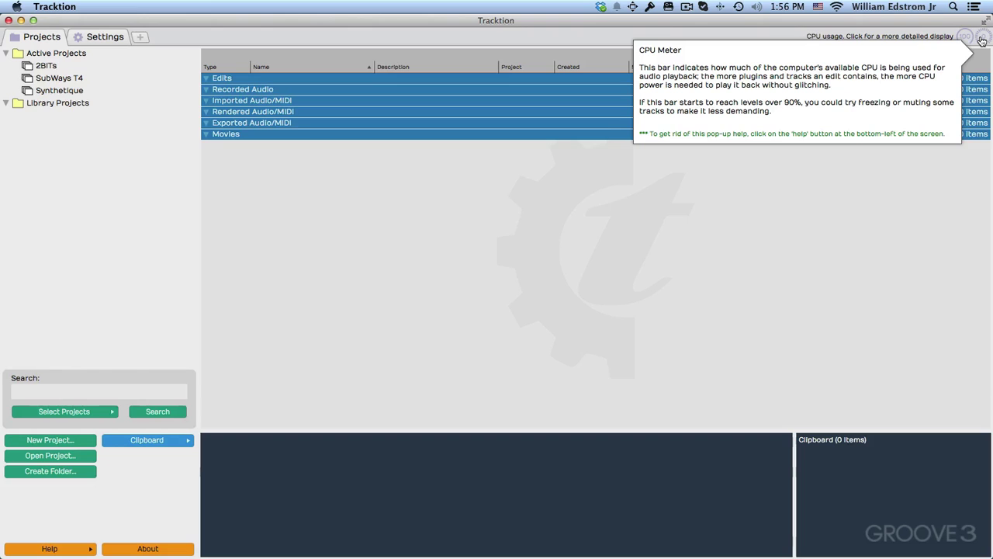
pyautogui.click(49, 547)
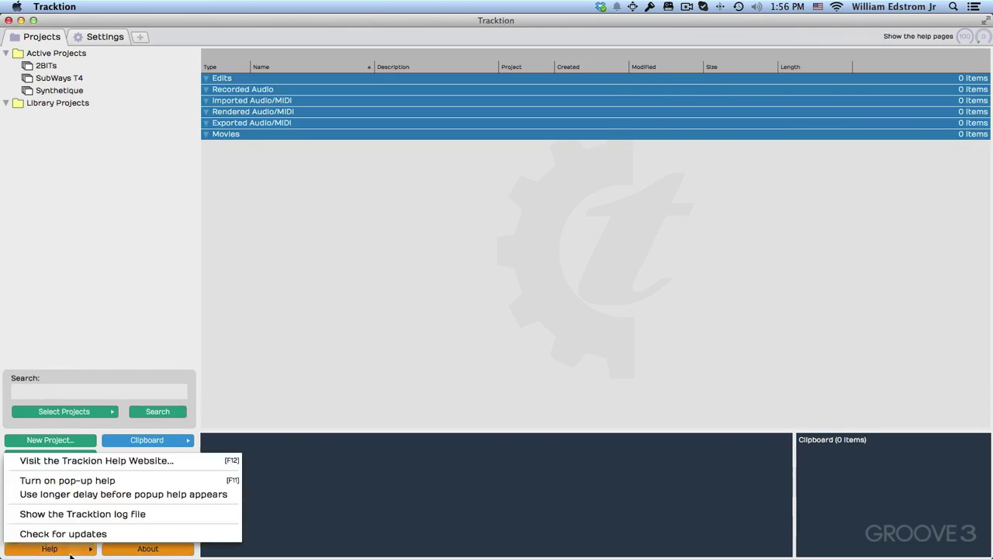
pyautogui.click(54, 479)
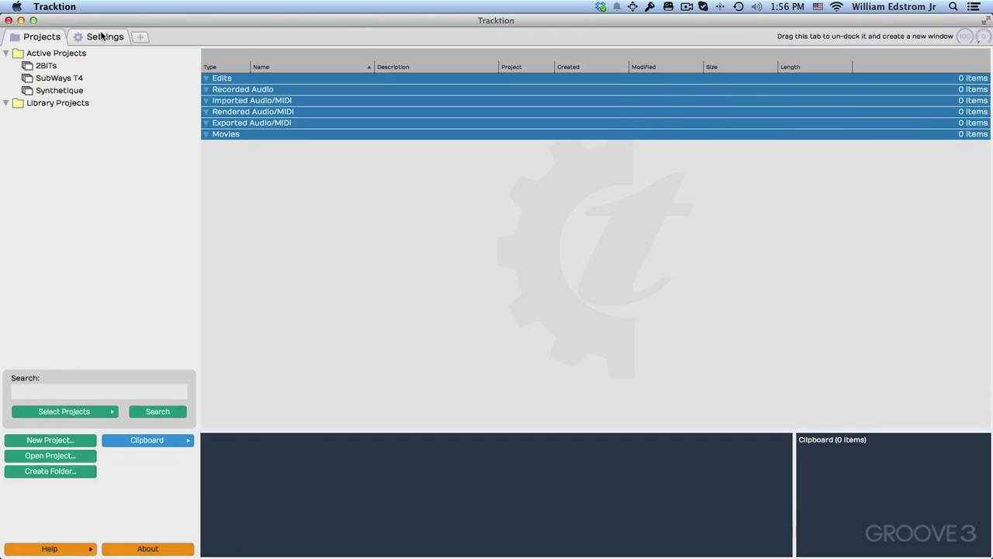
# Open the Synthetique edit, float it as its own window, reposition it, then dock it back.
pyautogui.click(48, 91)
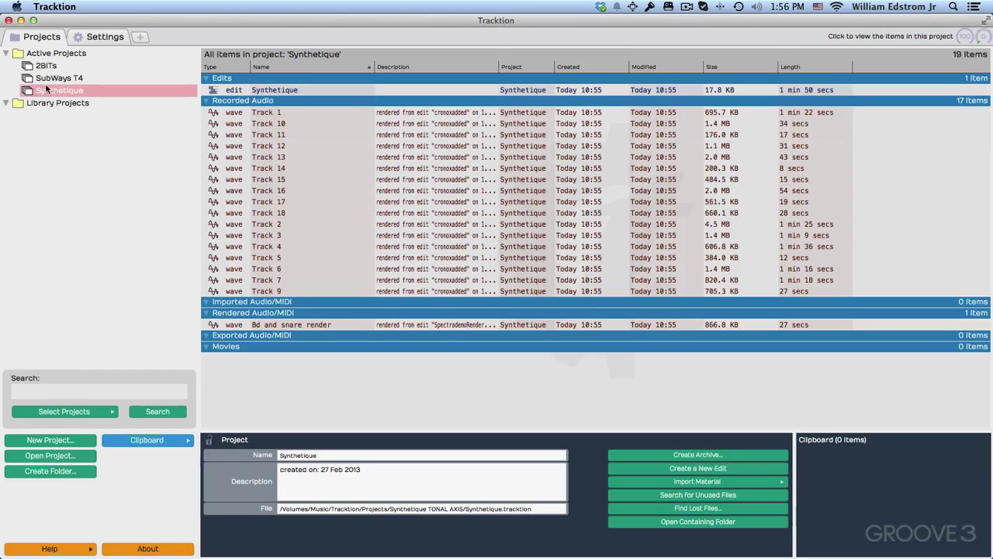
pyautogui.doubleClick(274, 92)
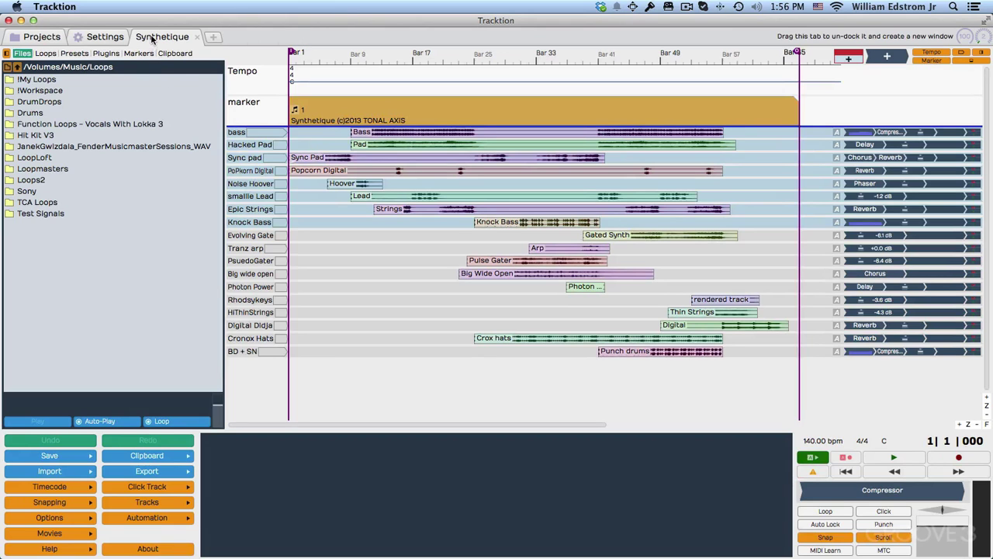
pyautogui.moveTo(151, 34); pyautogui.dragTo(233, 84)
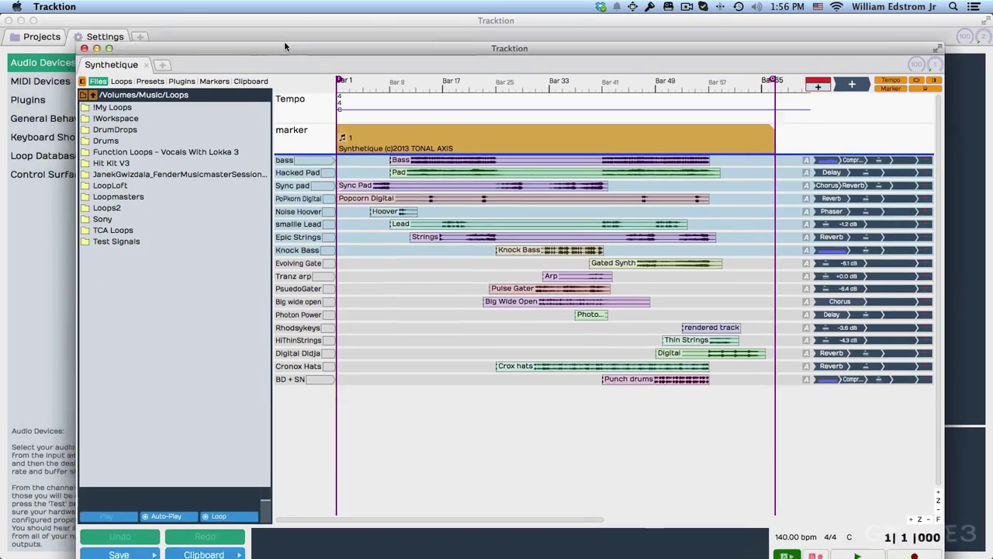
pyautogui.moveTo(284, 47); pyautogui.dragTo(273, 23)
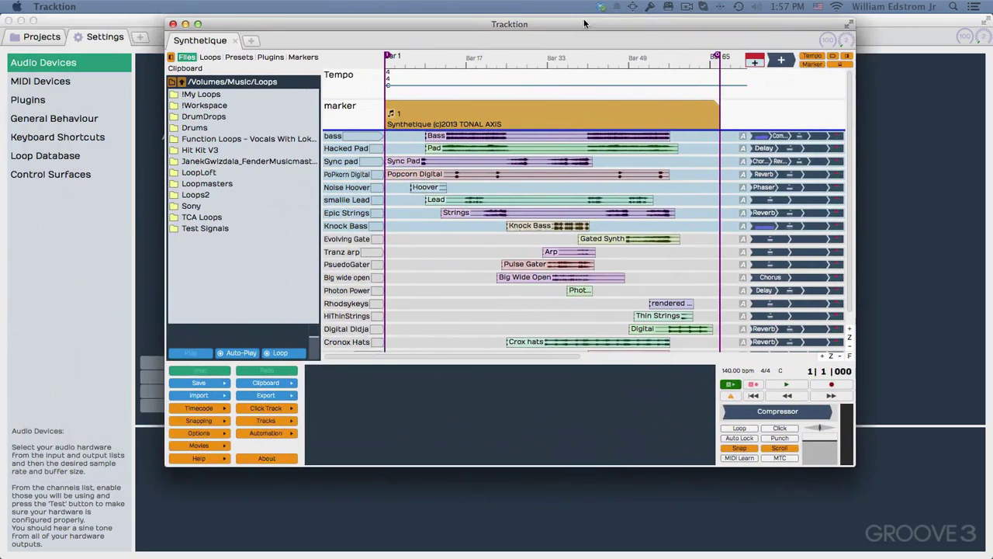
pyautogui.moveTo(584, 24); pyautogui.dragTo(643, 77)
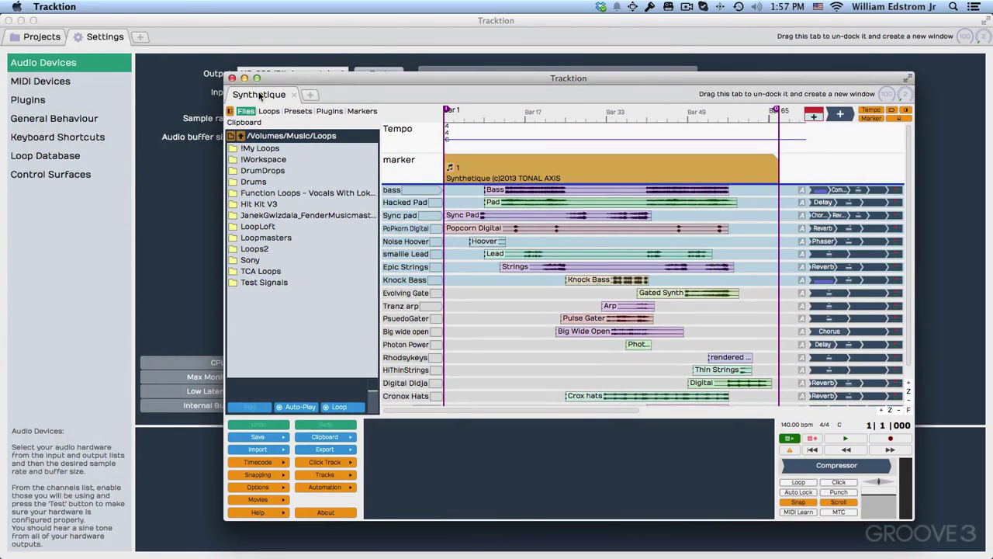
pyautogui.moveTo(251, 97); pyautogui.dragTo(104, 37)
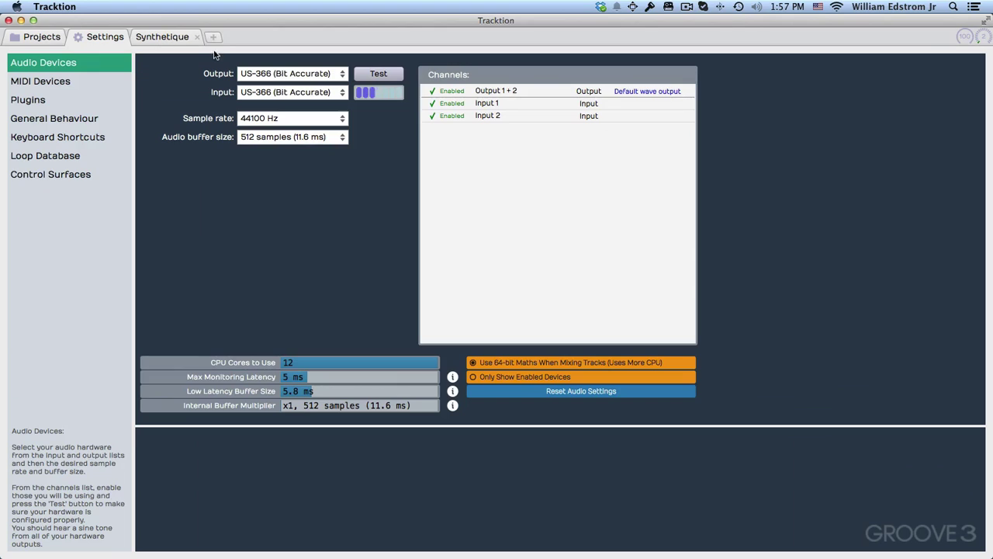
# Jump to the Synthetique edit from the + tab's list of projects.
pyautogui.click(214, 38)
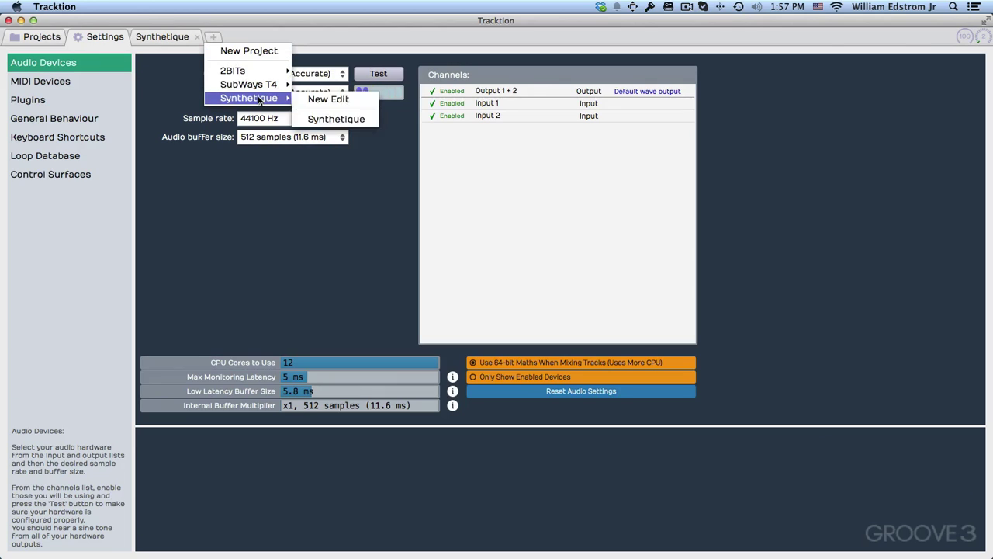
pyautogui.moveTo(260, 85)
pyautogui.click(325, 120)
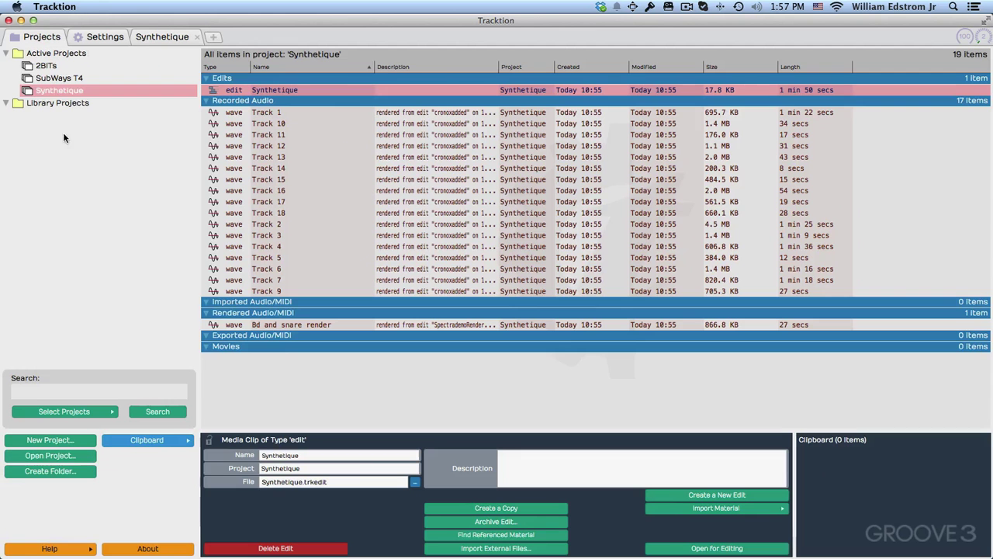
# Cycle through 2BITs, SubWays T4 and Synthetique in the project tree, ending on SubWays T4.
pyautogui.click(43, 67)
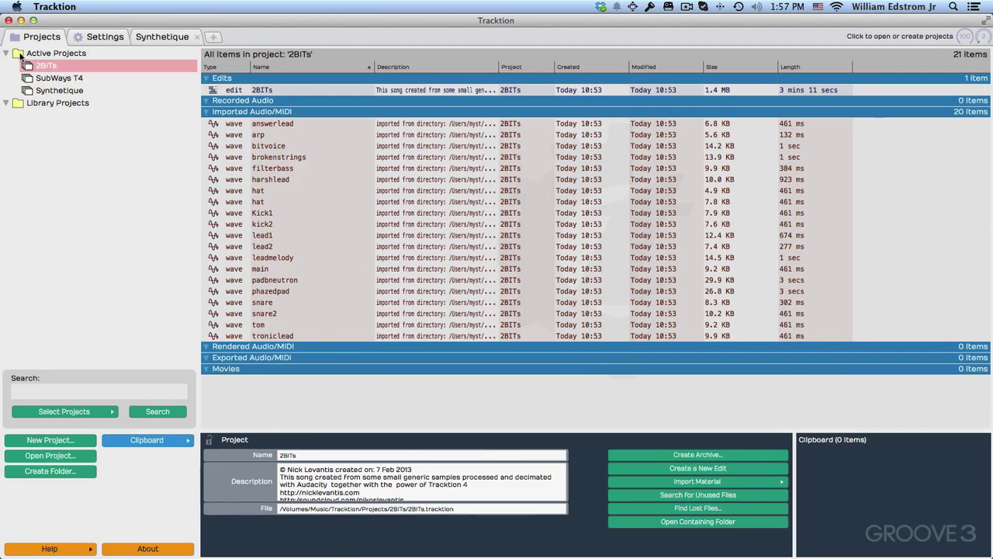
pyautogui.click(56, 91)
pyautogui.click(44, 66)
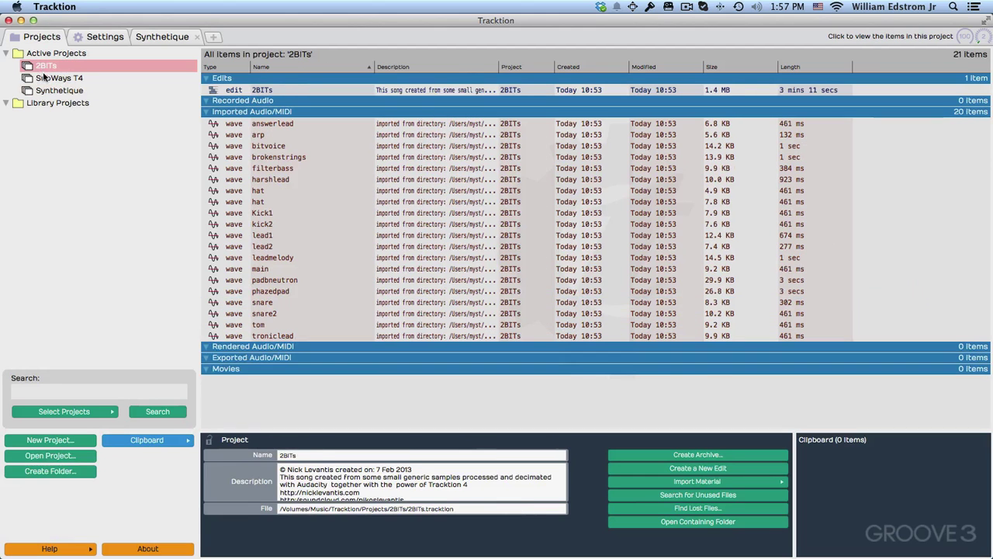
pyautogui.click(45, 79)
pyautogui.click(42, 91)
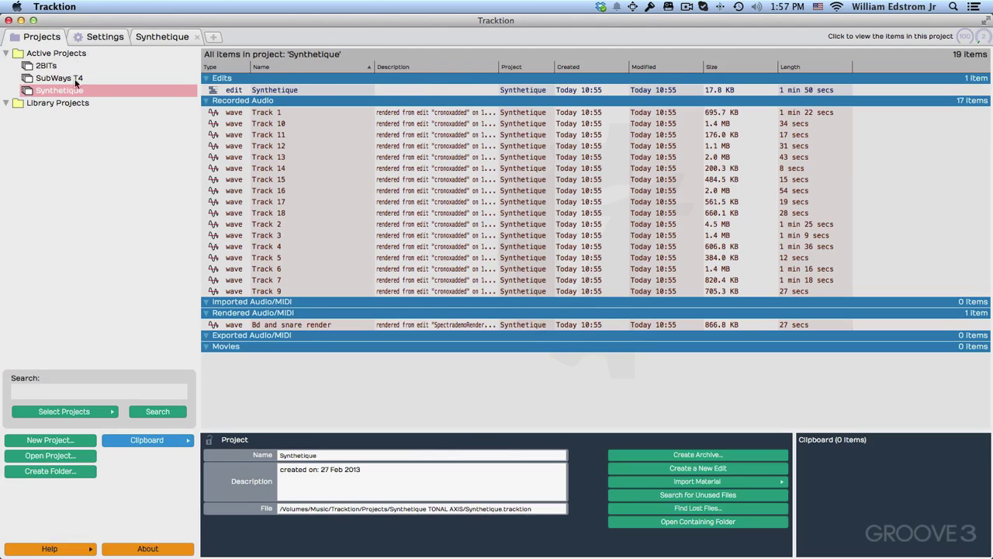
pyautogui.click(44, 67)
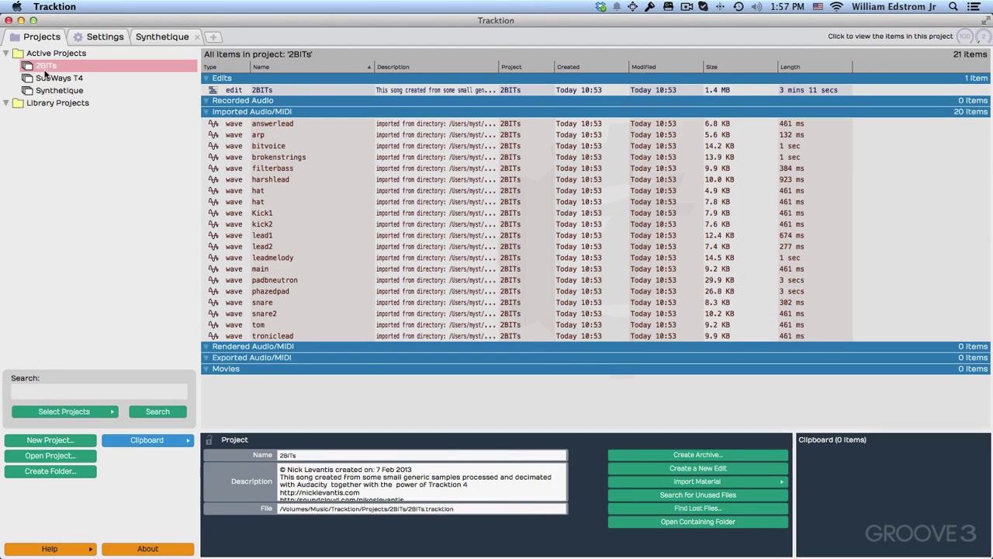
pyautogui.click(46, 79)
pyautogui.click(50, 91)
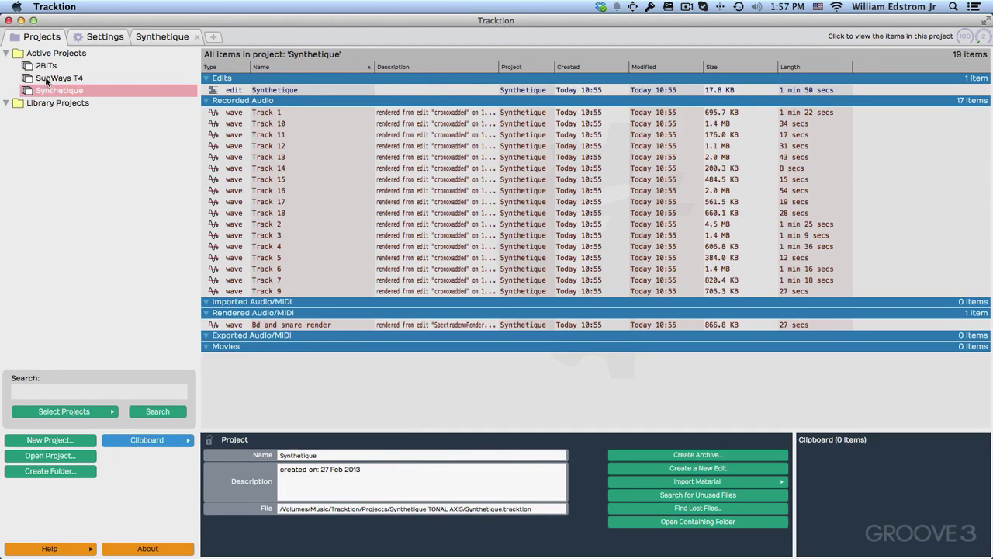
pyautogui.click(43, 68)
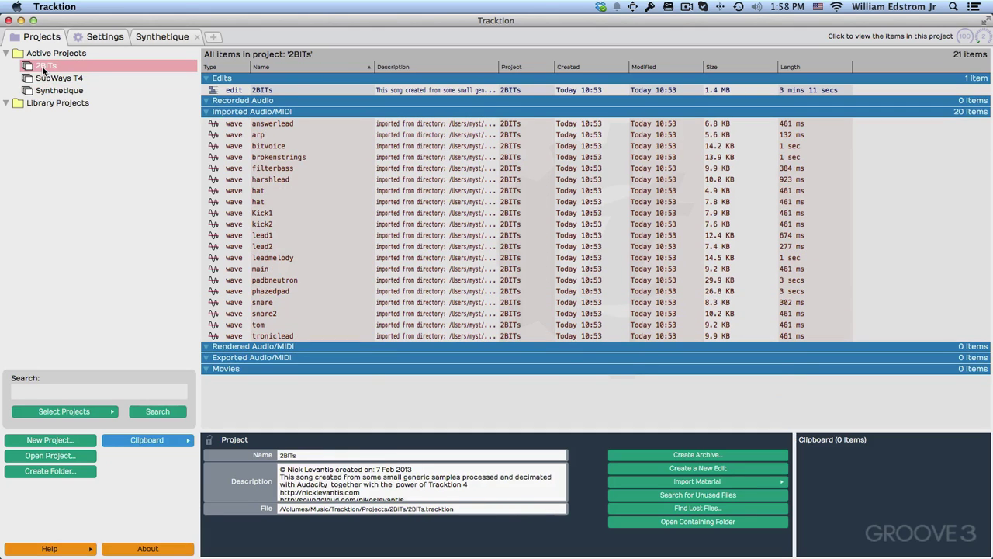
pyautogui.click(48, 79)
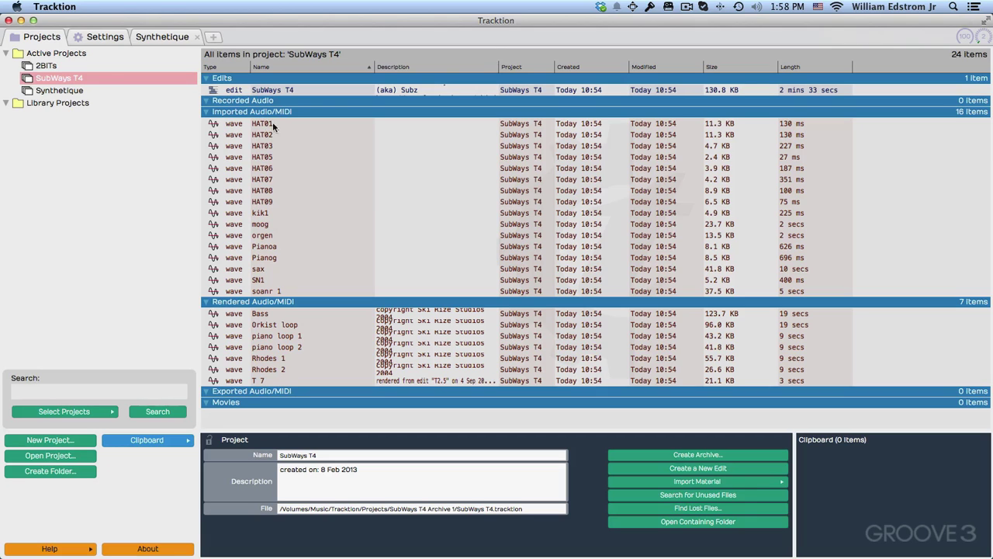
# Return to the 2BITs project and show filterbass details: 384 ms, 44100 Hz, 16-bit stereo.
pyautogui.press('Up')
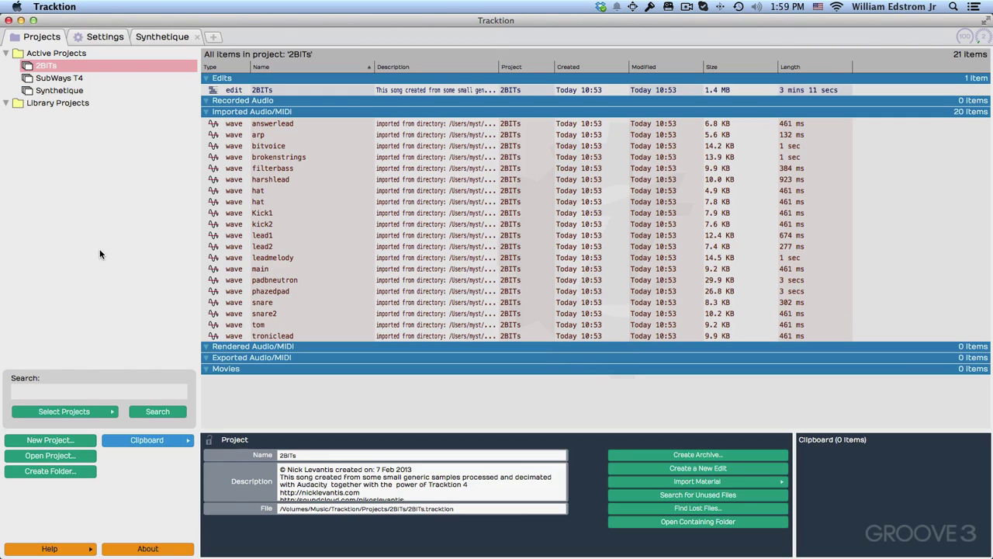
pyautogui.click(48, 81)
pyautogui.click(50, 92)
pyautogui.click(48, 68)
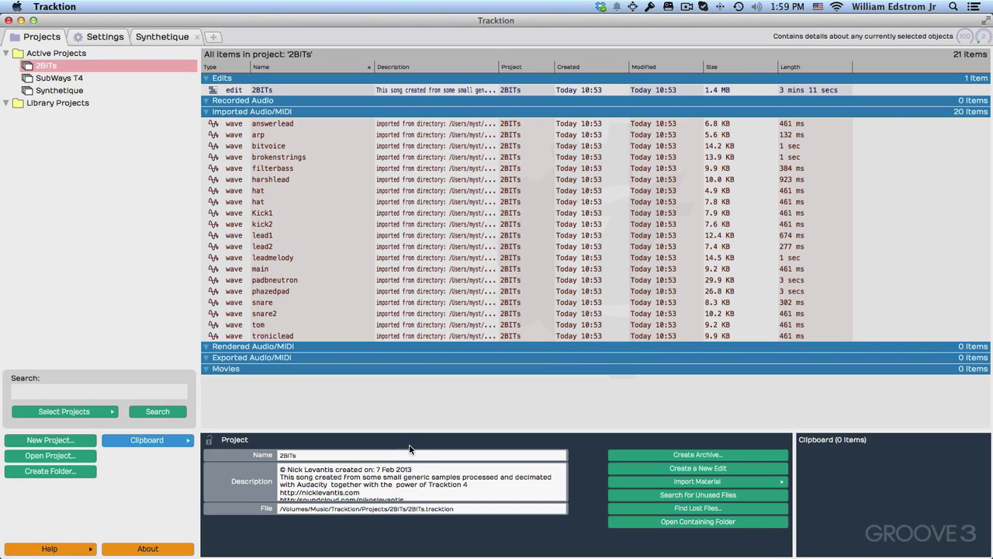
pyautogui.click(271, 90)
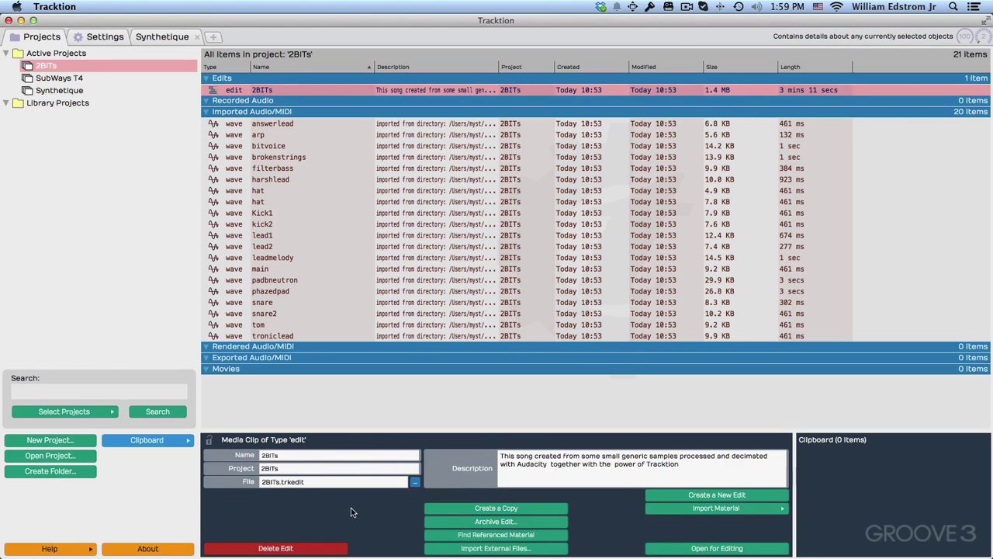
pyautogui.click(236, 169)
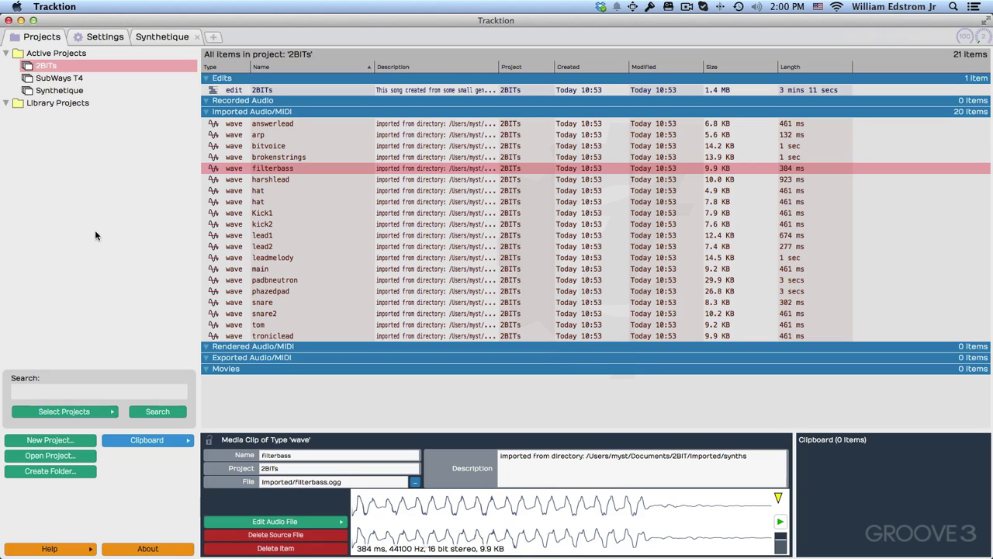
# Create the Hello World project with its location set to /Volumes/Music/Tracktion/Projects.
pyautogui.click(36, 441)
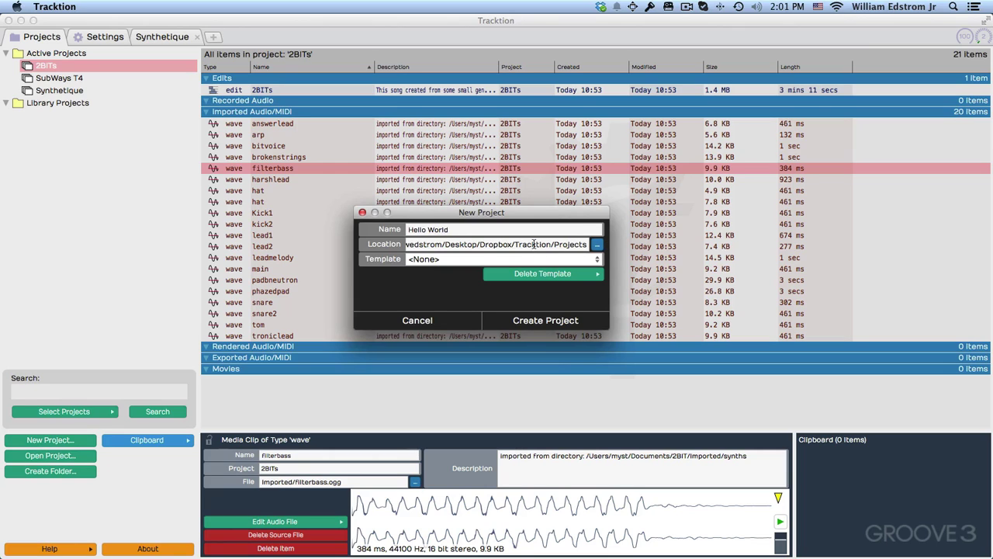
pyautogui.click(598, 244)
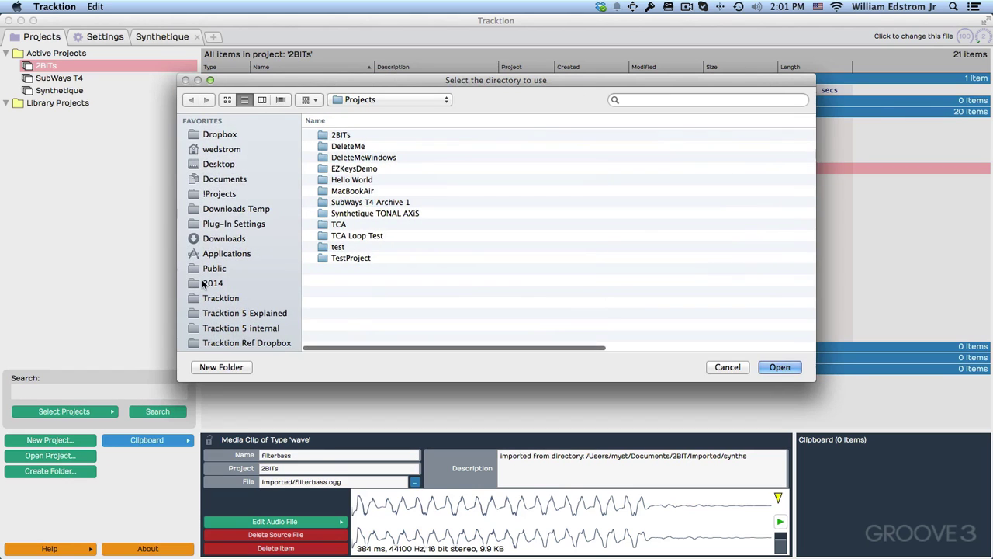
pyautogui.scroll(-5, 225, 256)
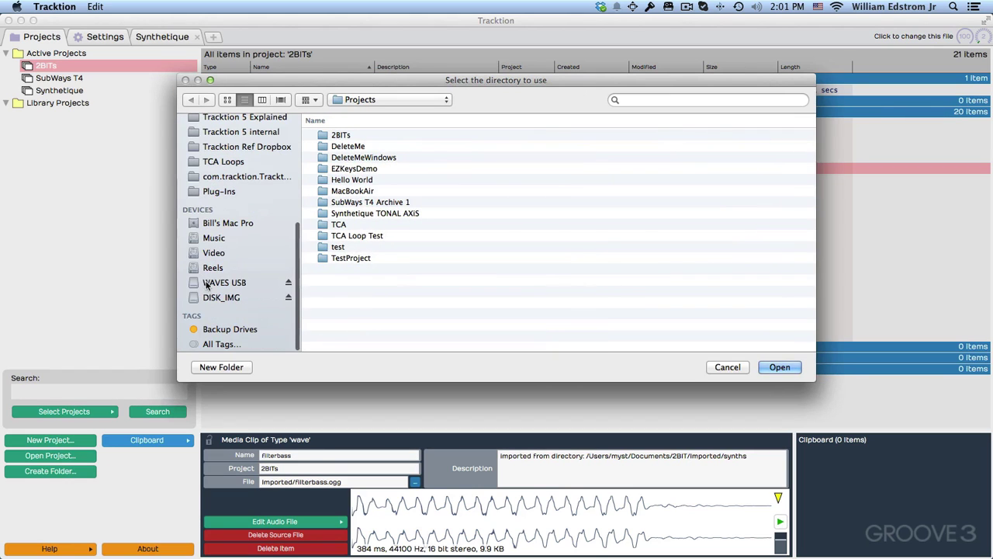
pyautogui.click(213, 243)
pyautogui.doubleClick(343, 224)
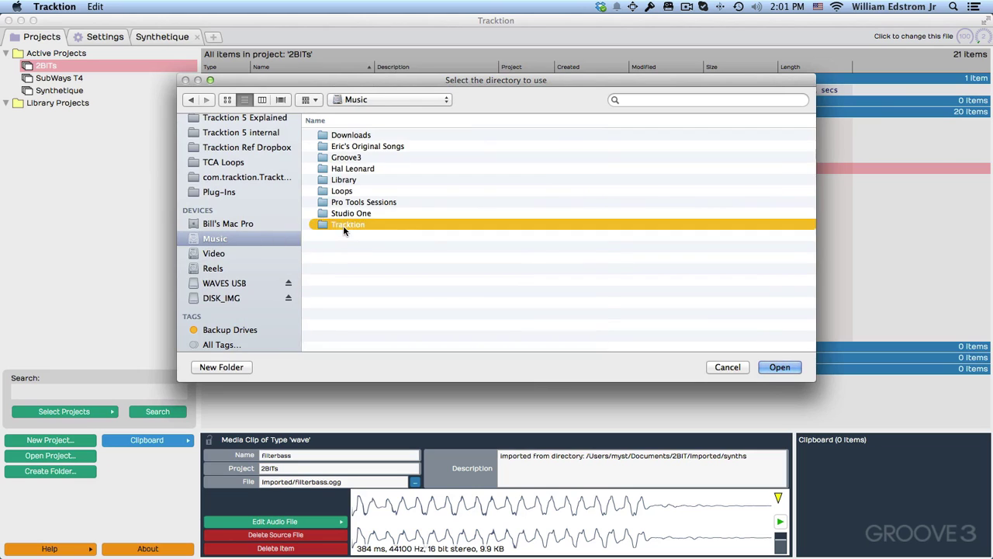
pyautogui.doubleClick(345, 135)
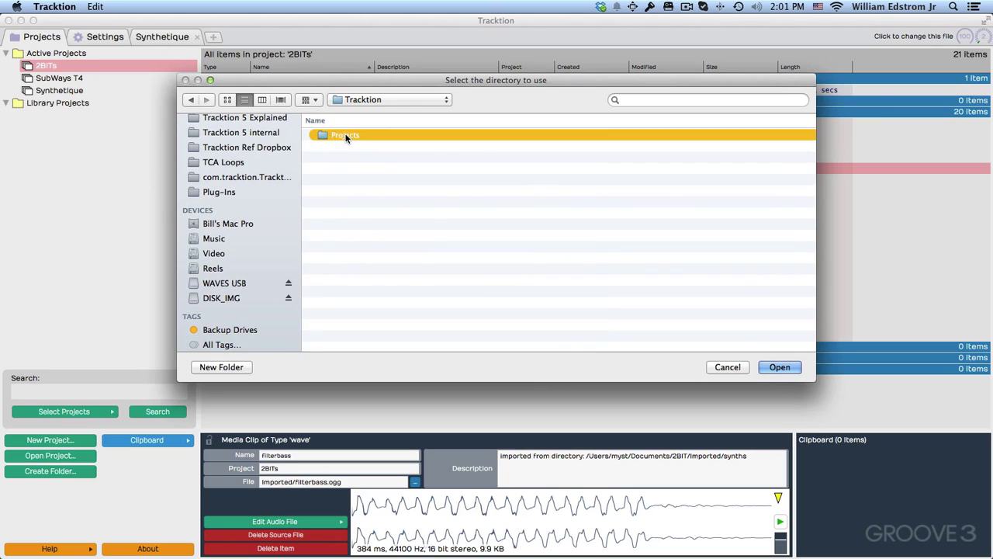
pyautogui.click(779, 368)
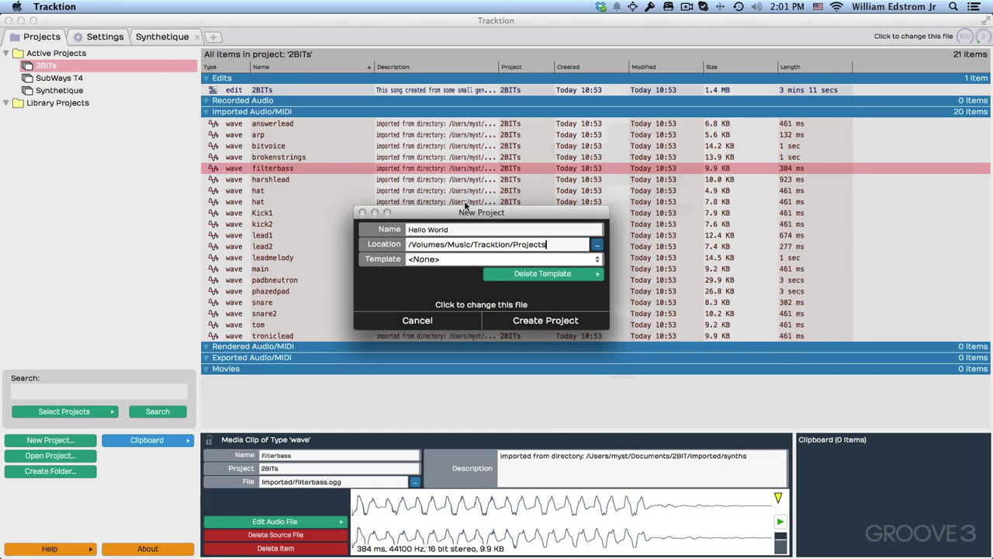
pyautogui.click(529, 324)
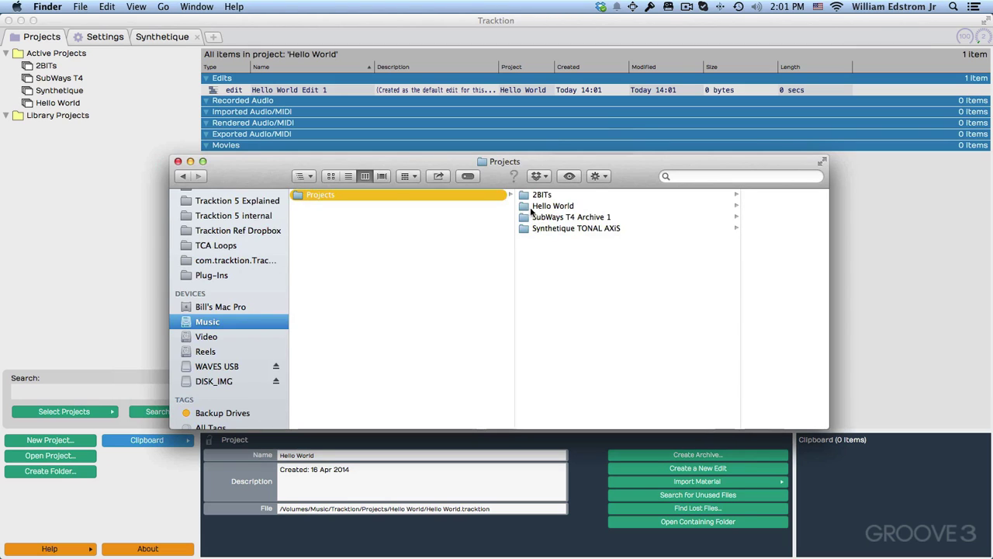
# Inspect the Hello World folder in Finder, close it, and open Hello World Edit 1.
pyautogui.click(547, 207)
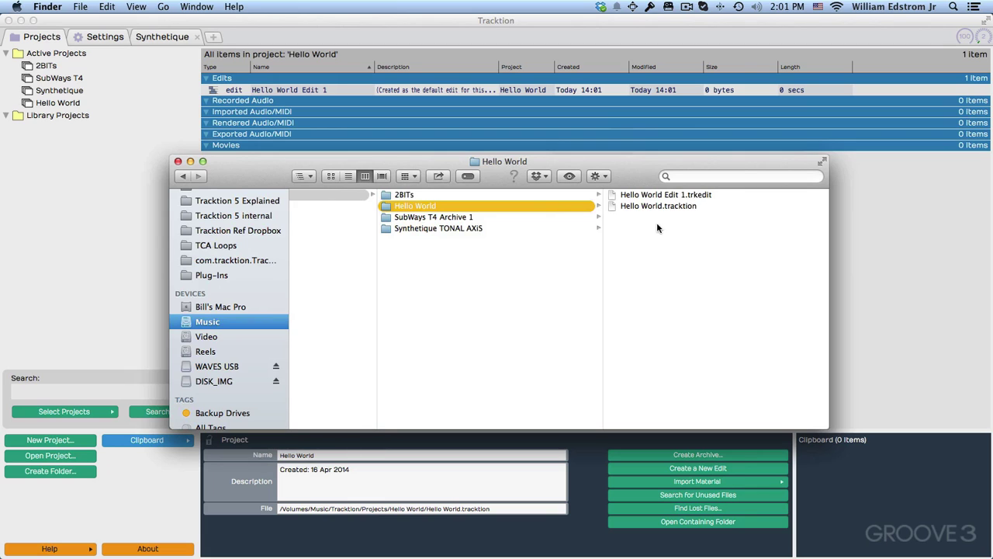
pyautogui.click(178, 161)
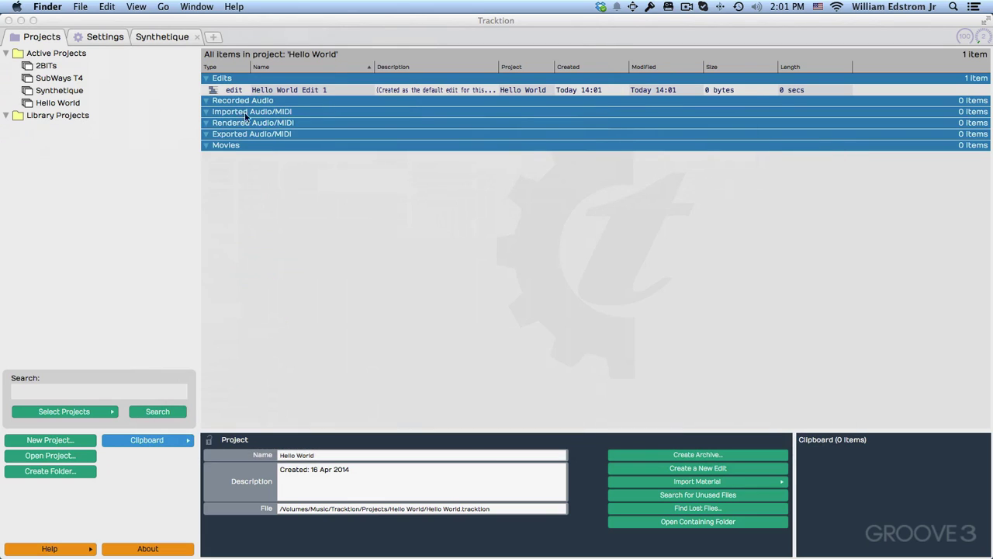
pyautogui.doubleClick(251, 91)
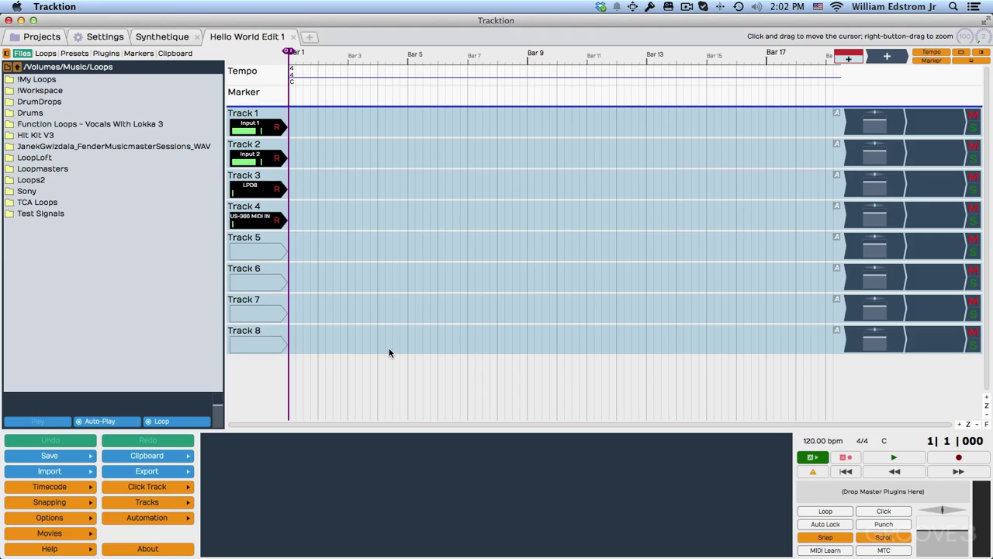
# Arm Track 1 and record a take, producing Track 1 Recording 1.
pyautogui.click(278, 136)
pyautogui.press('r')
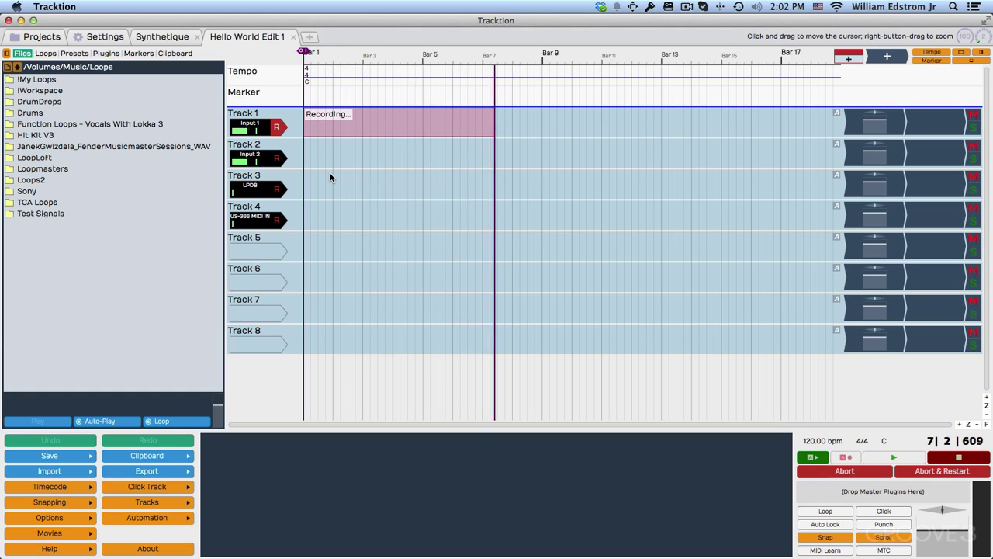
pyautogui.press('space')
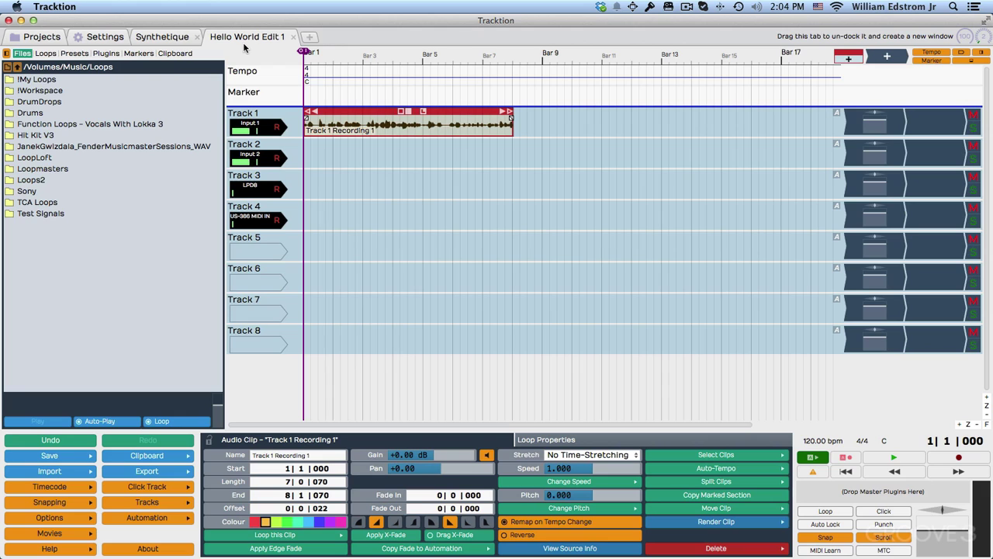
# Return to the Synthetique edit and play it twice from the start, stopping each time.
pyautogui.click(166, 40)
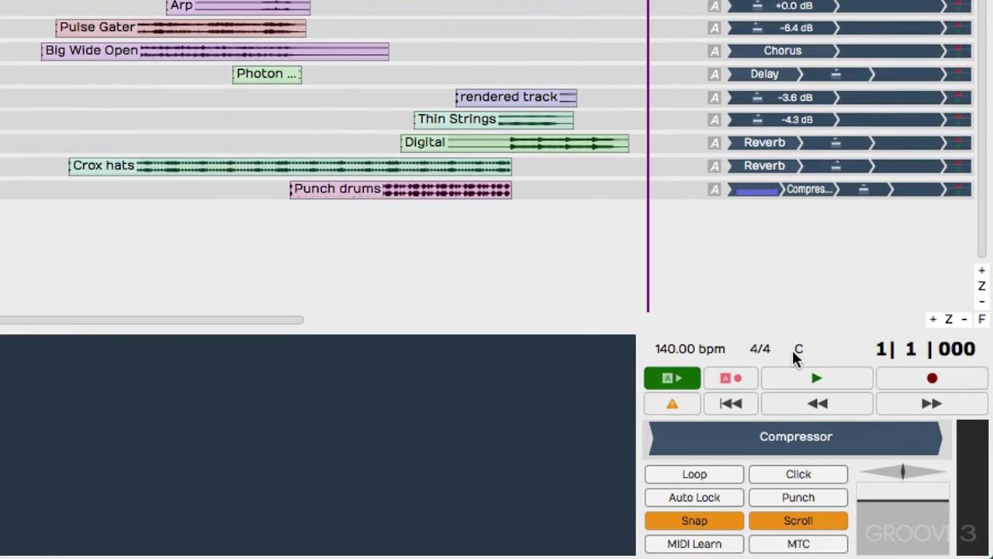
pyautogui.click(834, 380)
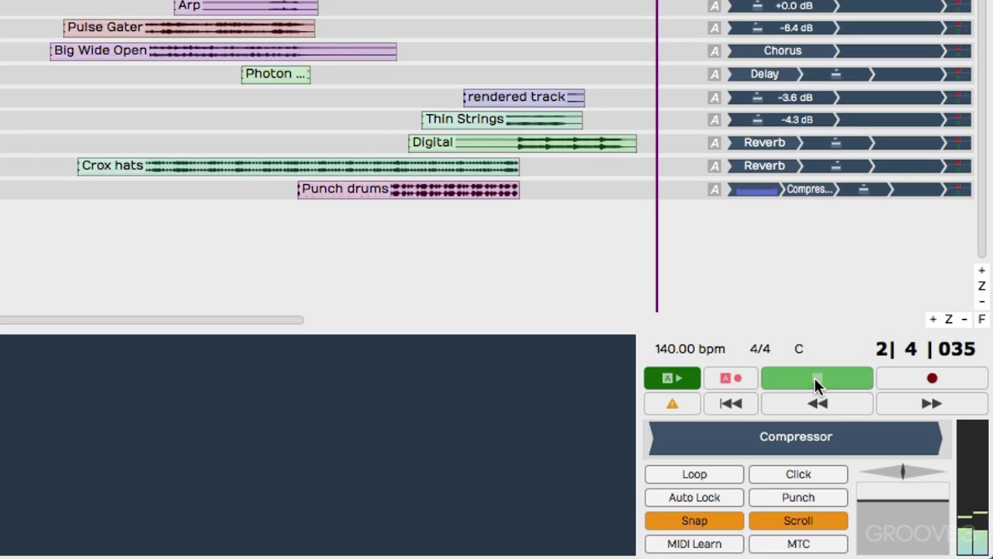
pyautogui.click(814, 377)
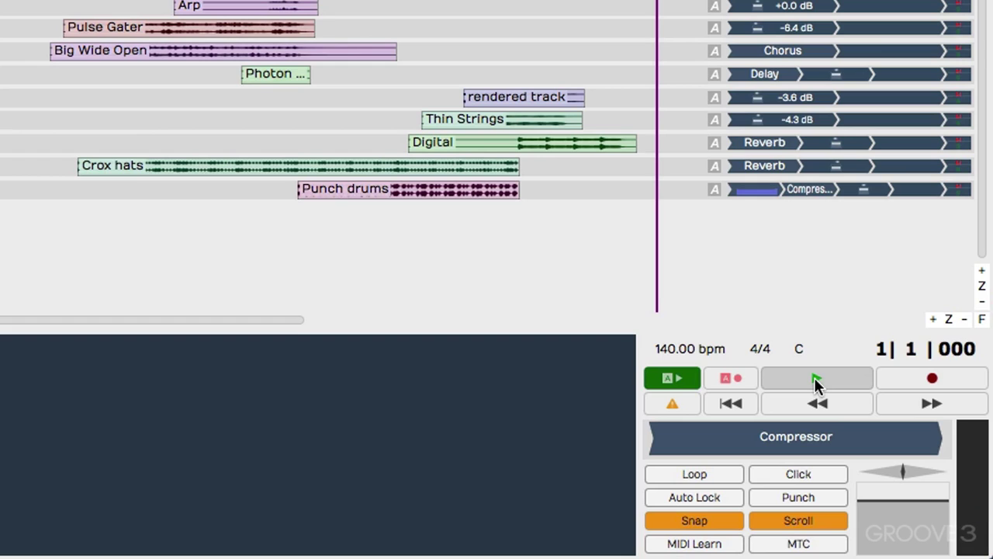
pyautogui.click(814, 377)
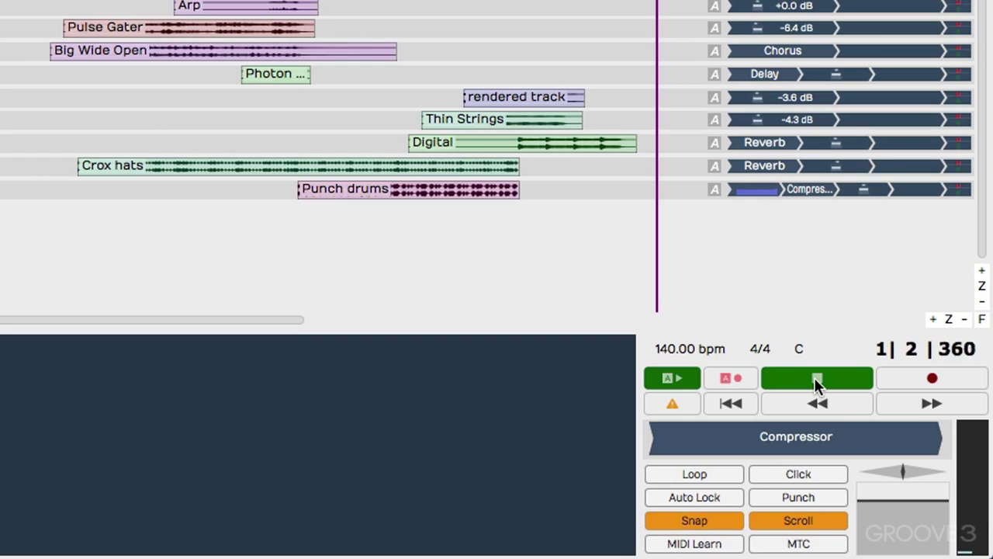
pyautogui.click(816, 381)
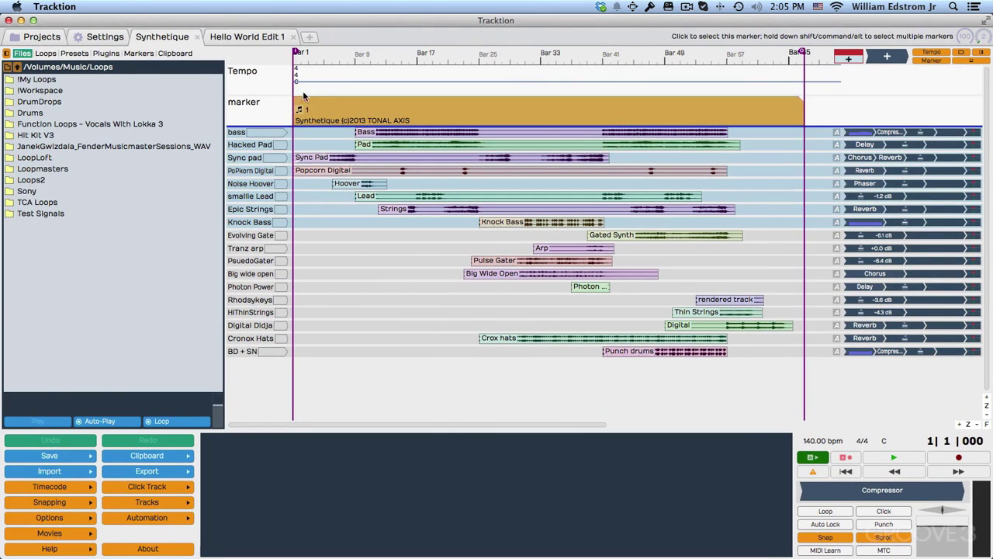
# Place the Synthetique playhead at bar 21 and briefly play from there.
pyautogui.click(109, 34)
pyautogui.click(388, 221)
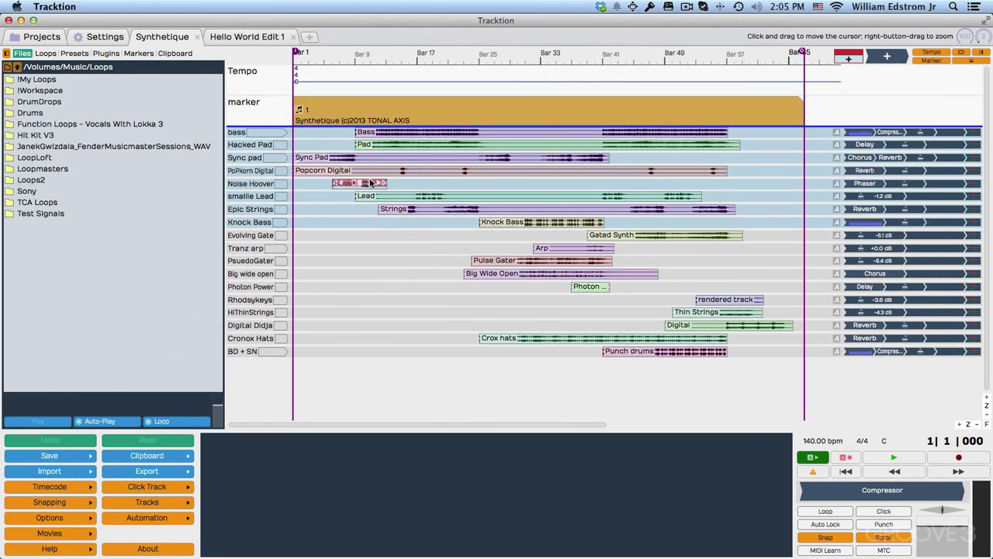
pyautogui.click(446, 239)
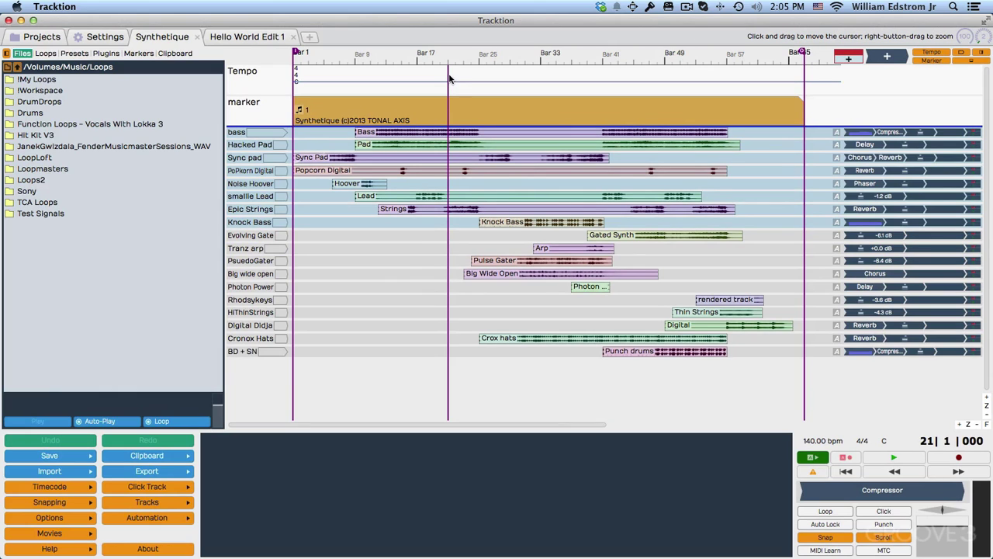
pyautogui.click(894, 459)
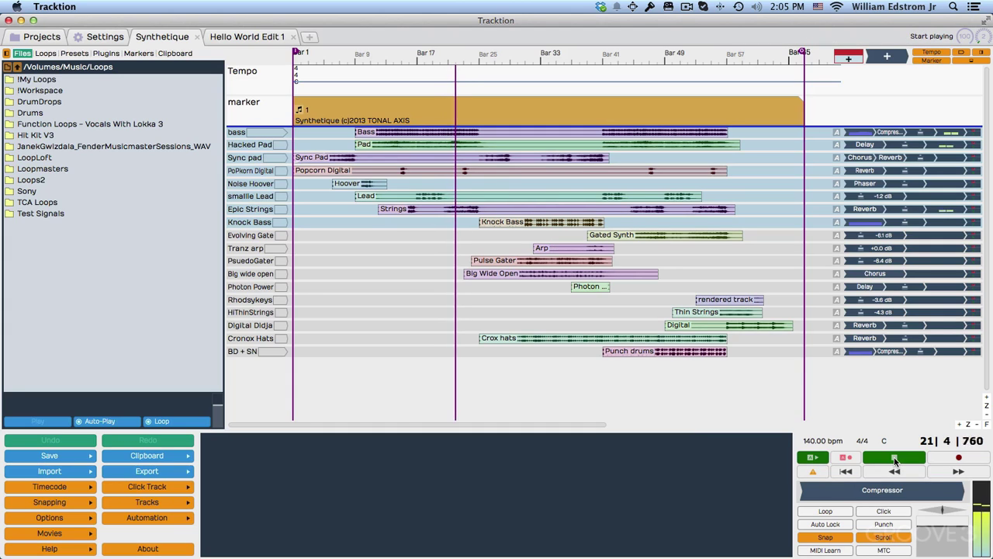
pyautogui.click(895, 460)
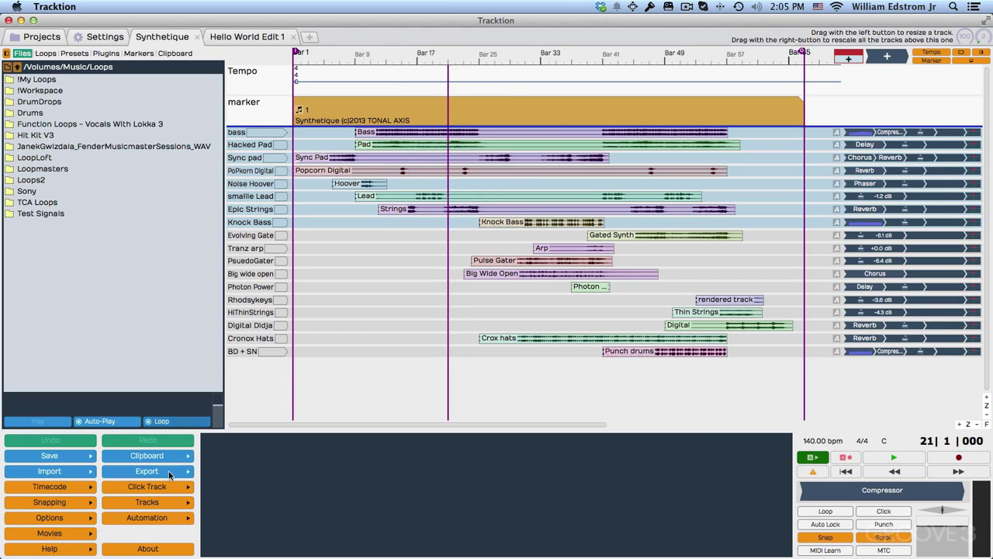
# Glance at the playback options, then play from bar 21 and stop at 23|1|433.
pyautogui.click(80, 517)
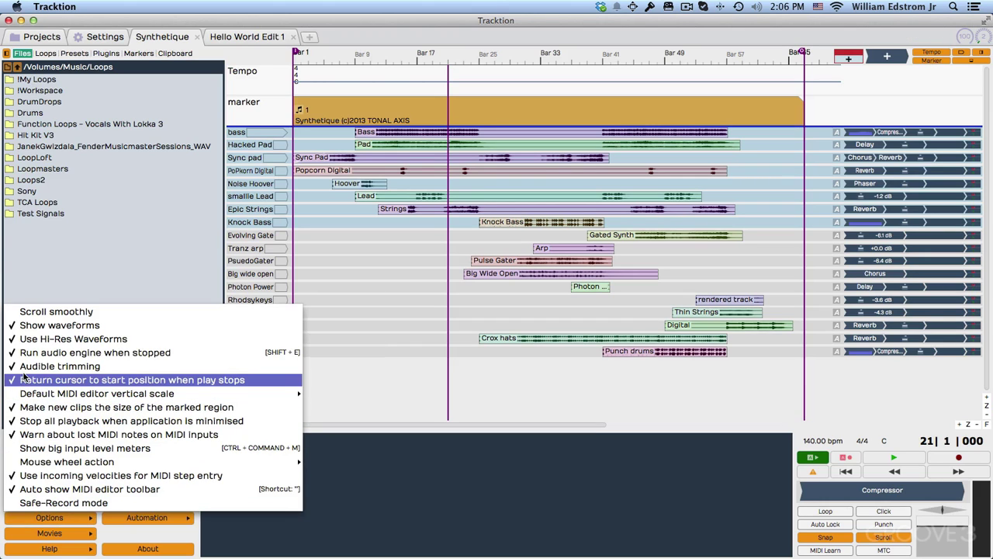
pyautogui.click(431, 353)
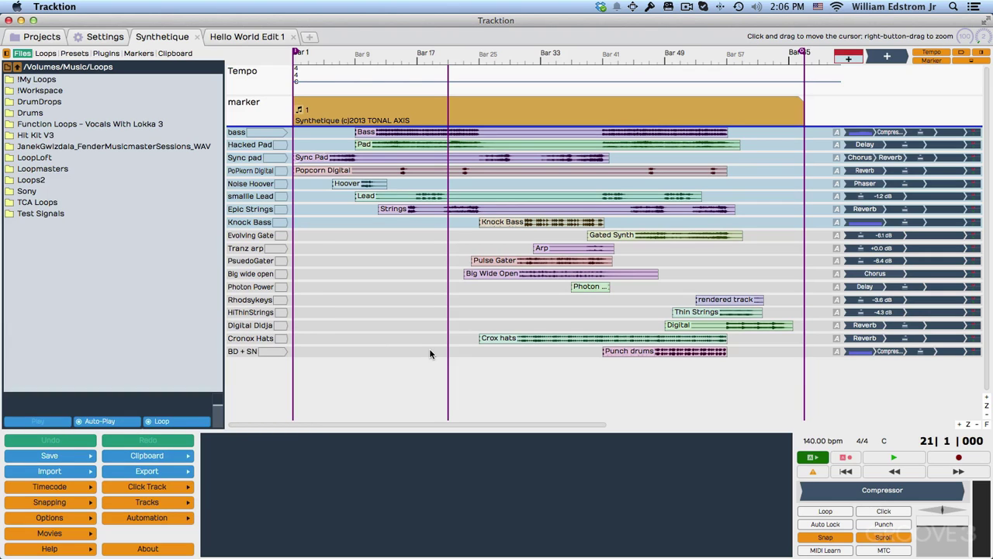
pyautogui.press('space')
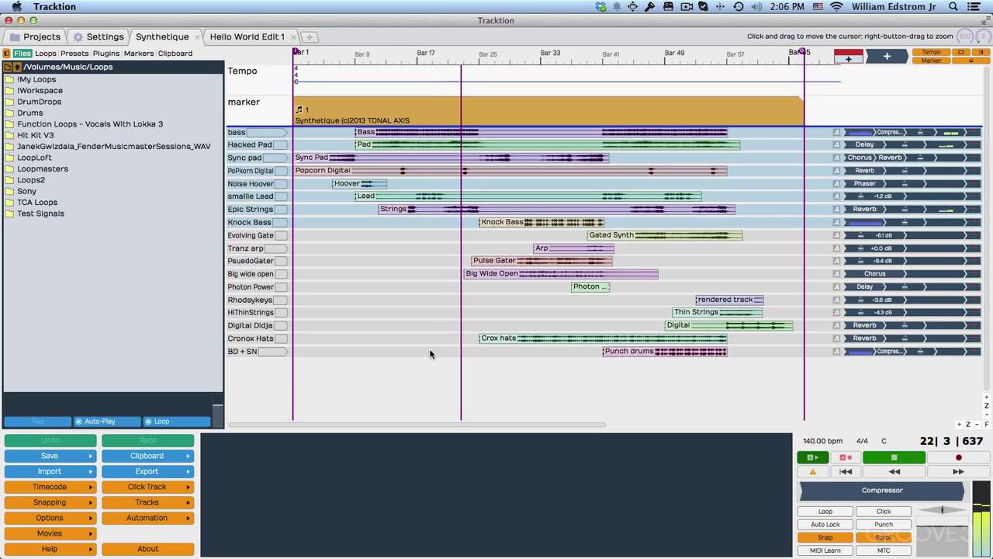
pyautogui.press('space')
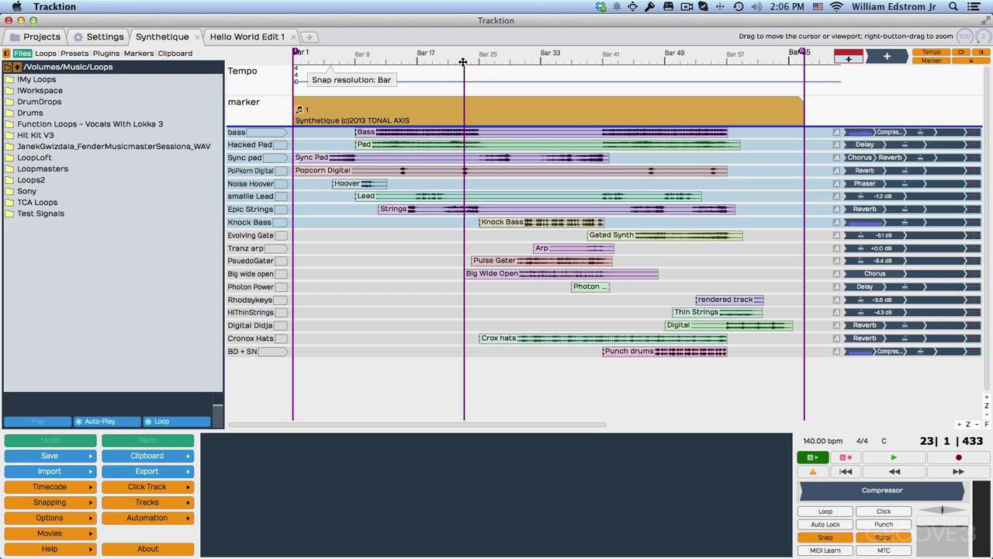
# Move the playhead around bars 40, 16, 25, 58, 60, 26 and 13 on the timeline.
pyautogui.moveTo(464, 60); pyautogui.dragTo(399, 60)
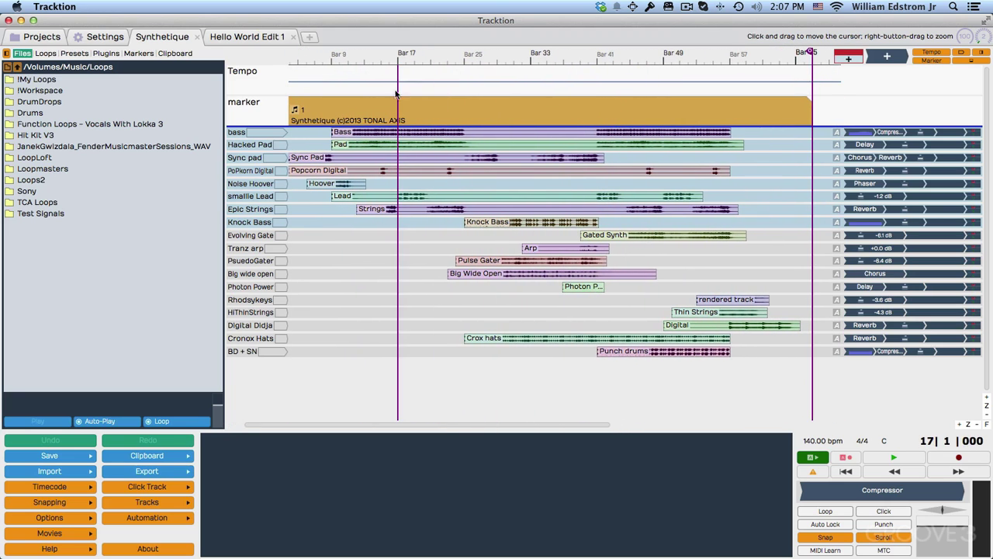
pyautogui.click(389, 263)
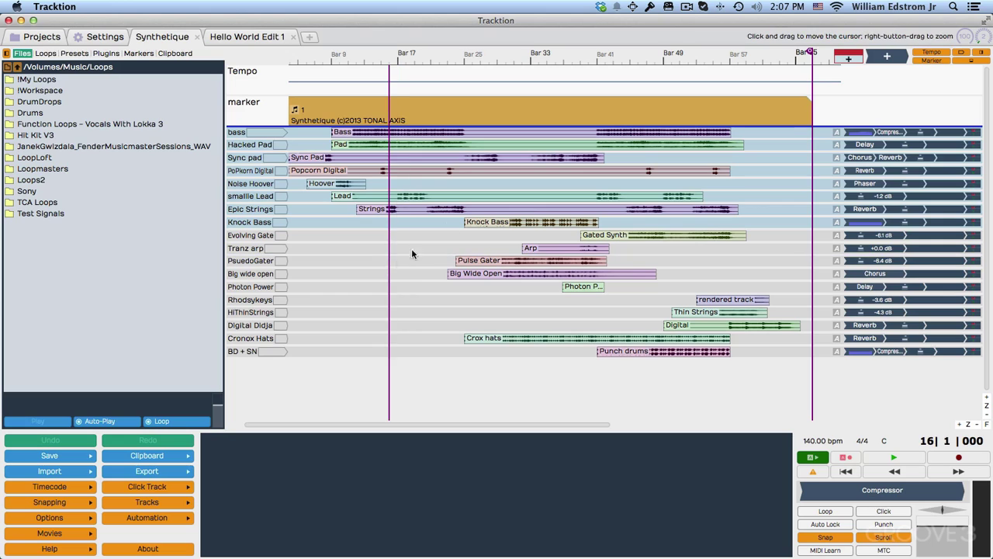
pyautogui.click(465, 187)
pyautogui.click(737, 166)
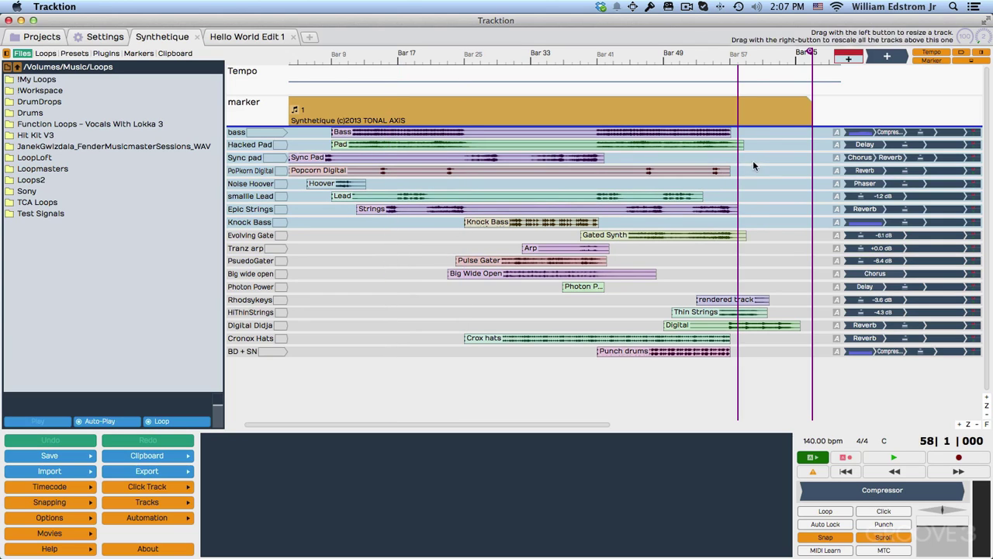
pyautogui.click(753, 157)
pyautogui.click(422, 314)
pyautogui.click(366, 267)
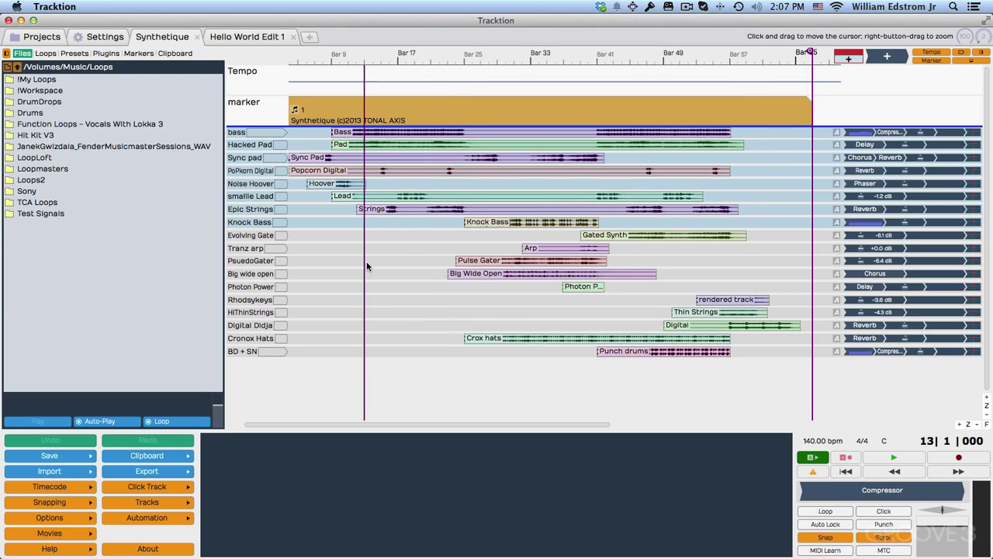
# Fast-forward and rewind, then set the playhead to bars 13, 40, 50, 59, 23, finally 9.
pyautogui.press('Right')
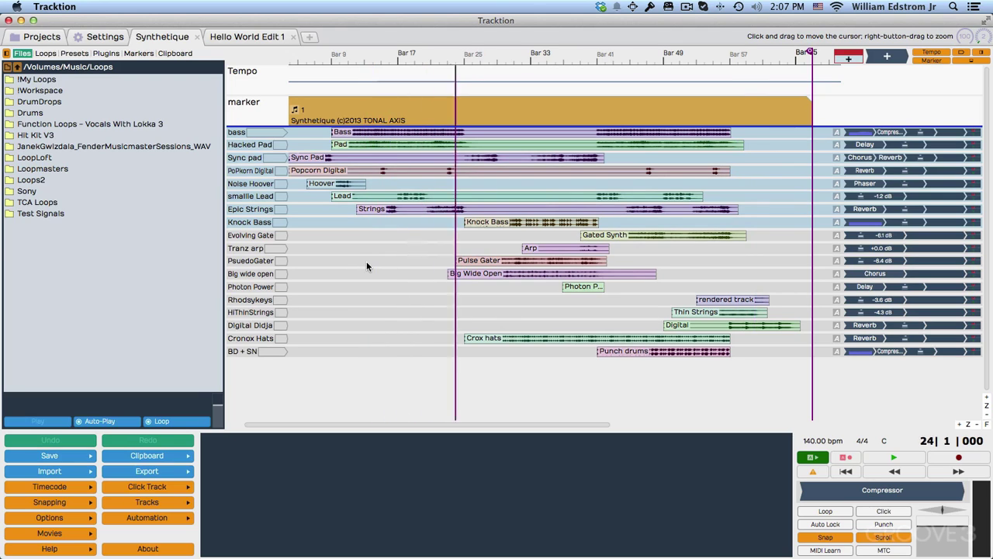
pyautogui.press('Left')
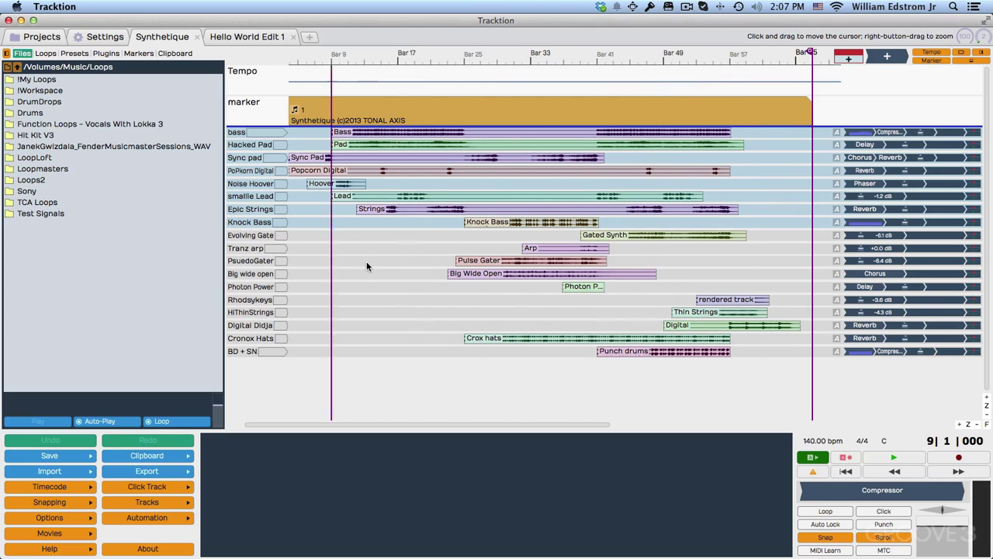
pyautogui.press('Right')
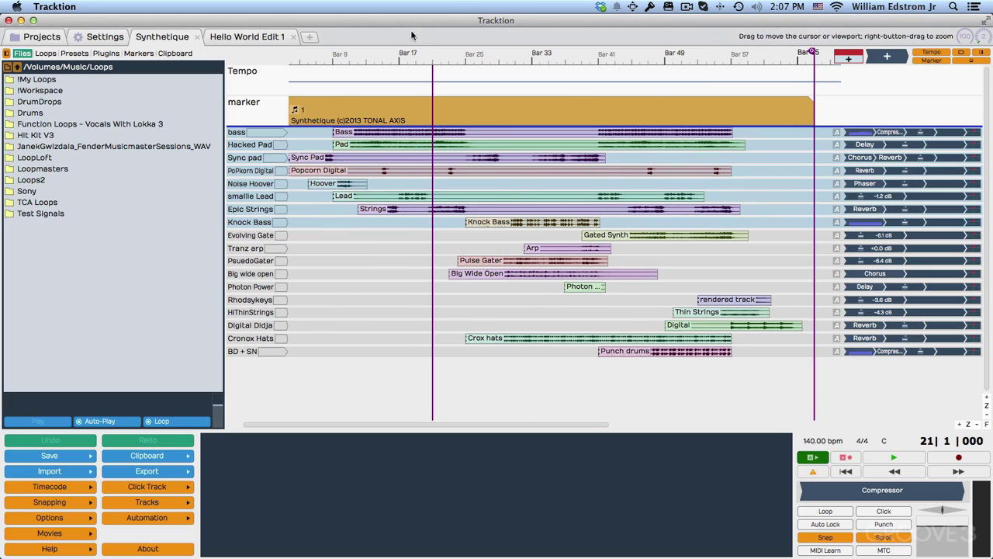
pyautogui.click(367, 64)
pyautogui.click(590, 54)
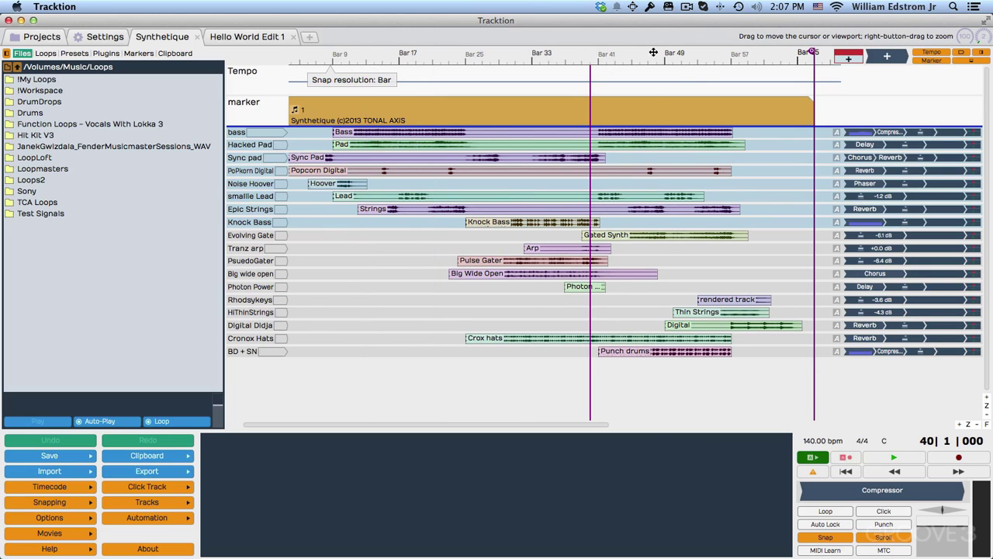
pyautogui.click(673, 54)
pyautogui.click(748, 54)
pyautogui.click(448, 55)
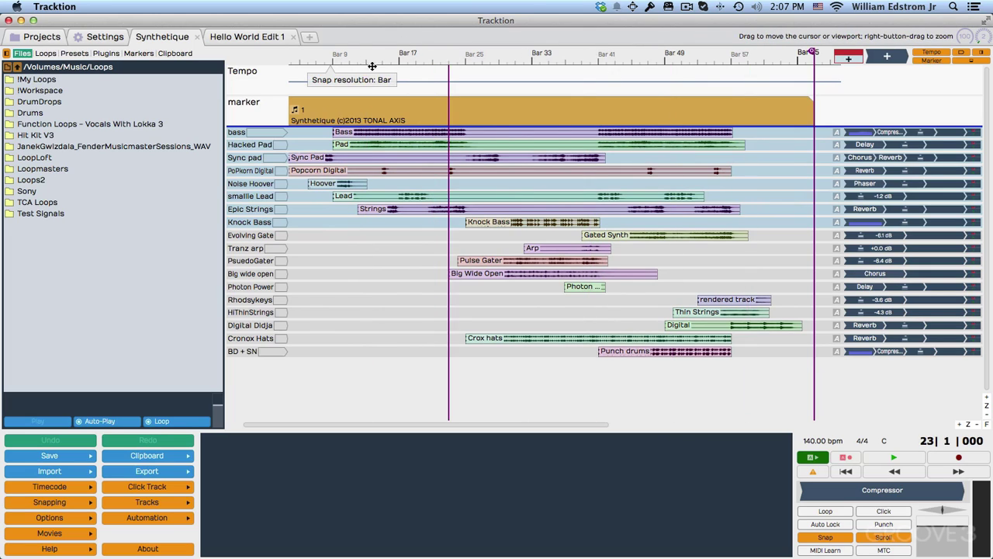
pyautogui.click(334, 60)
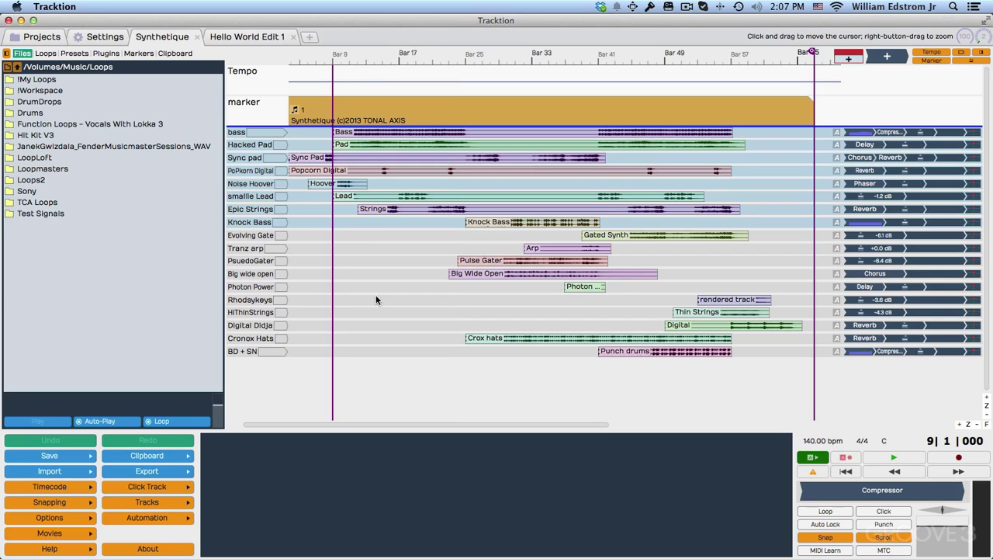
# Zoom the timeline in and out with Ctrl+Up/Down, then drag on the ruler to reach bar 20.
pyautogui.hotkey('ctrl', 'Up')
pyautogui.hotkey('ctrl', 'Up')
pyautogui.hotkey('ctrl', 'Up')
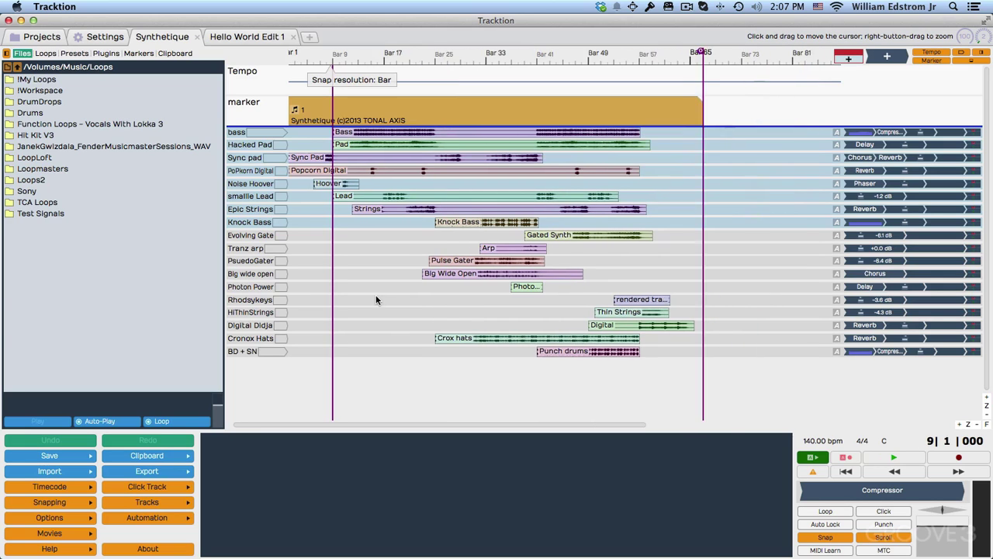
pyautogui.hotkey('ctrl', 'Up')
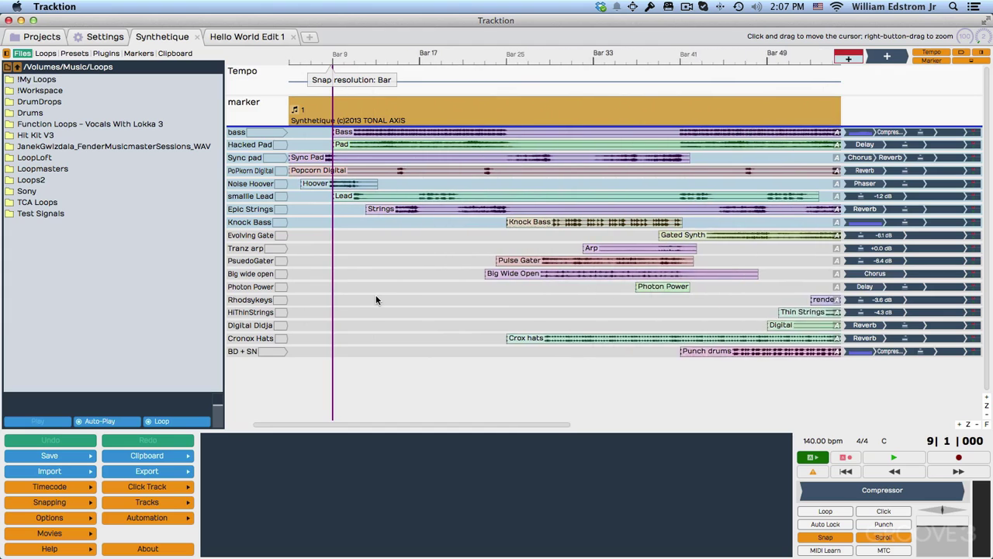
pyautogui.hotkey('ctrl', 'Down')
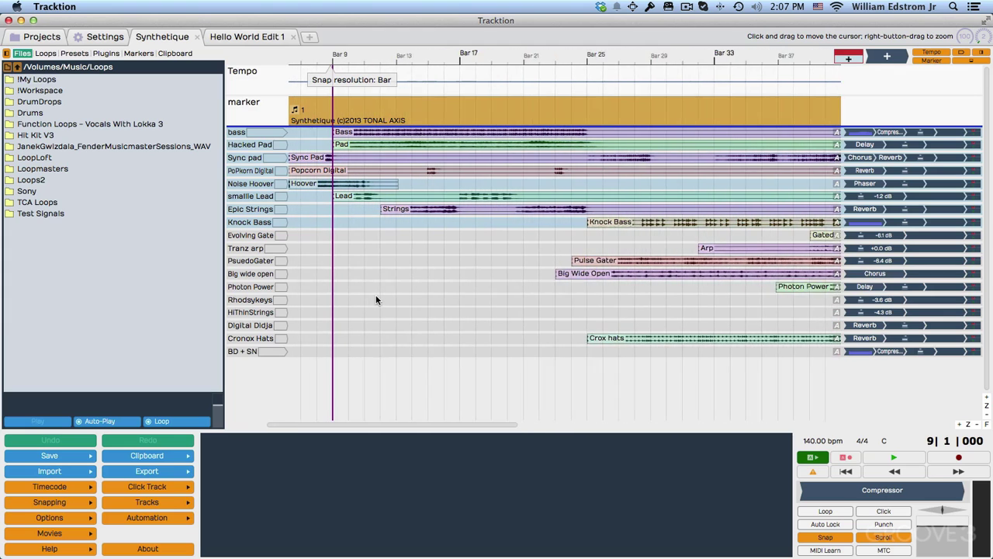
pyautogui.hotkey('ctrl', 'Down')
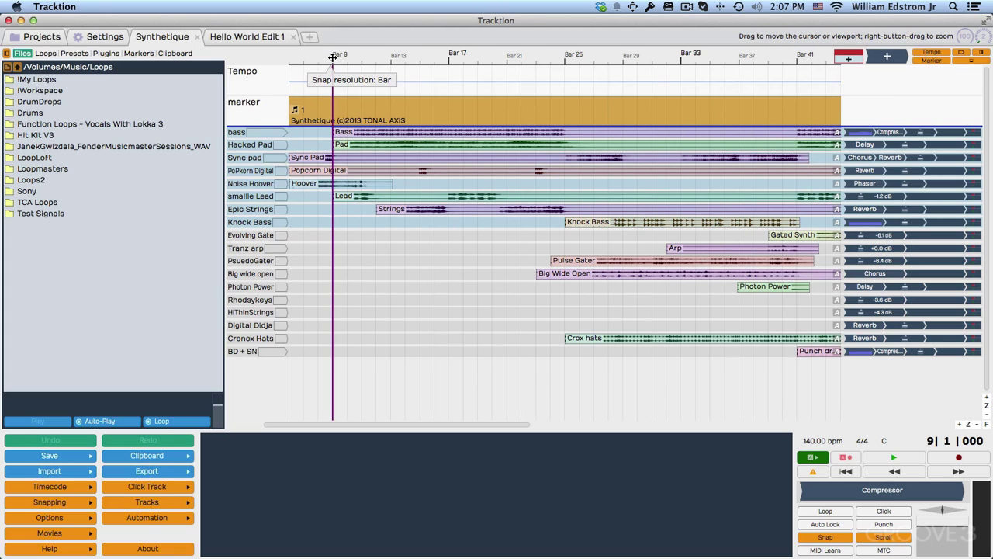
pyautogui.moveTo(332, 58); pyautogui.dragTo(496, 71)
# Zoom deep into bar 20, make the bass and other track rows taller, then zoom to fit the arrangement.
pyautogui.moveTo(610, 81); pyautogui.dragTo(280, 131)
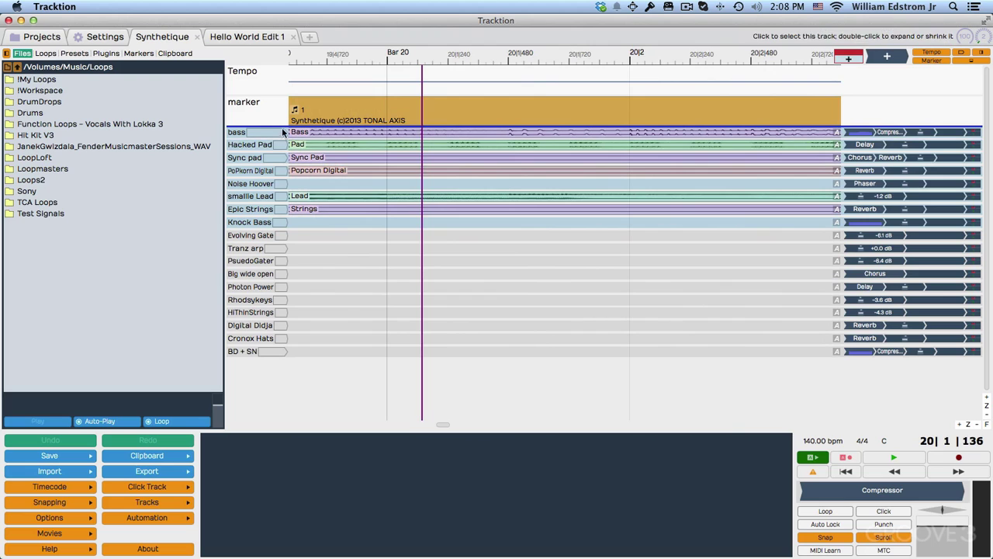
pyautogui.moveTo(284, 140)
pyautogui.mouseDown()
pyautogui.moveTo(290, 203)
pyautogui.moveTo(290, 139)
pyautogui.mouseUp()
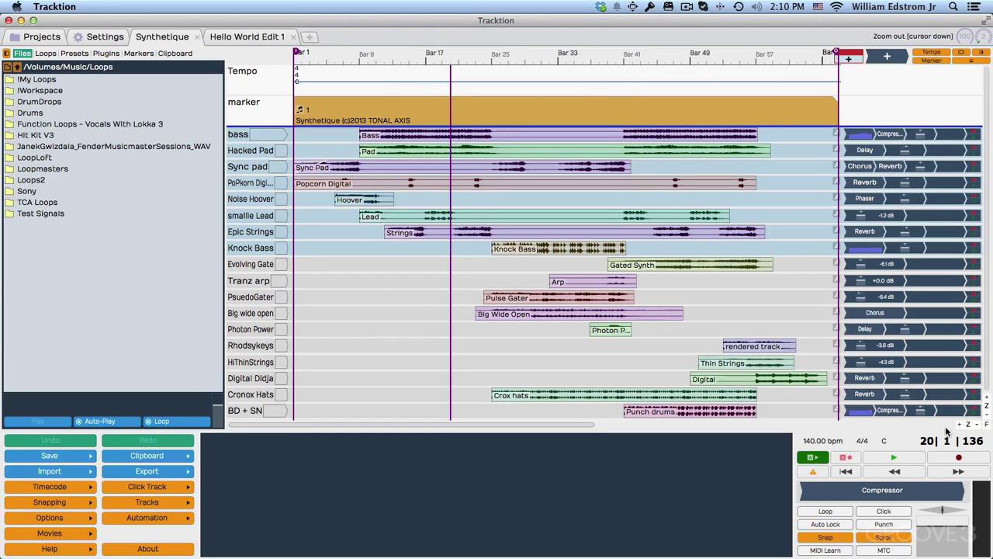
pyautogui.click(985, 403)
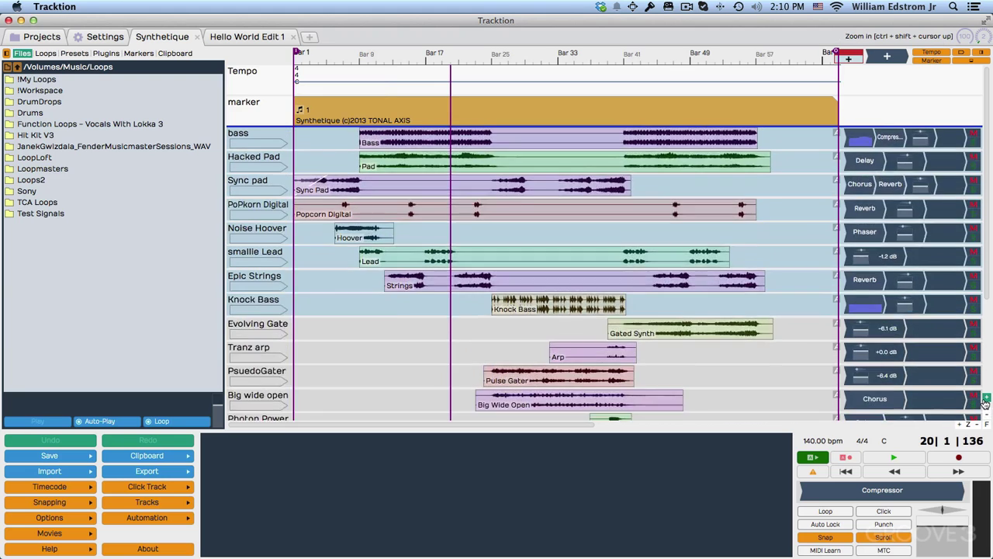
pyautogui.click(961, 425)
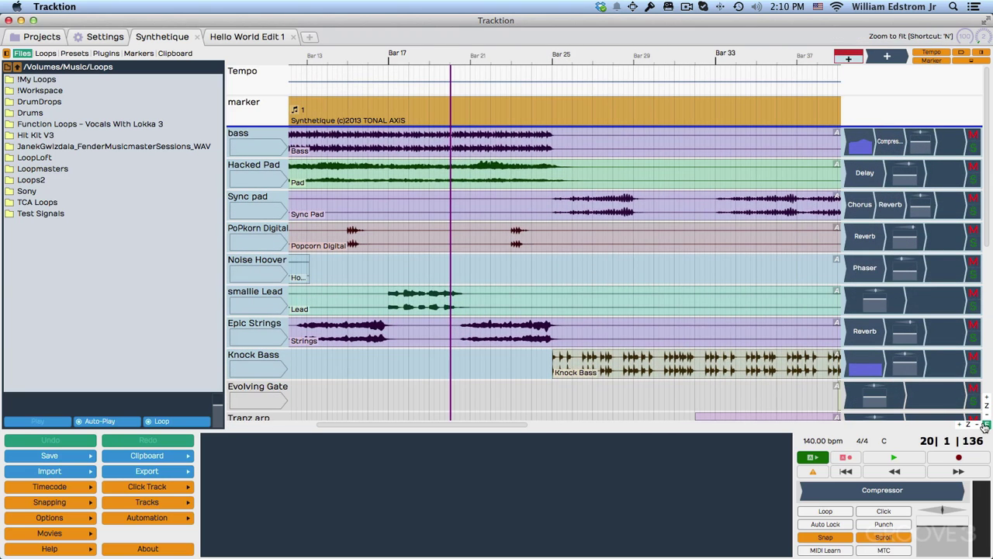
pyautogui.click(984, 426)
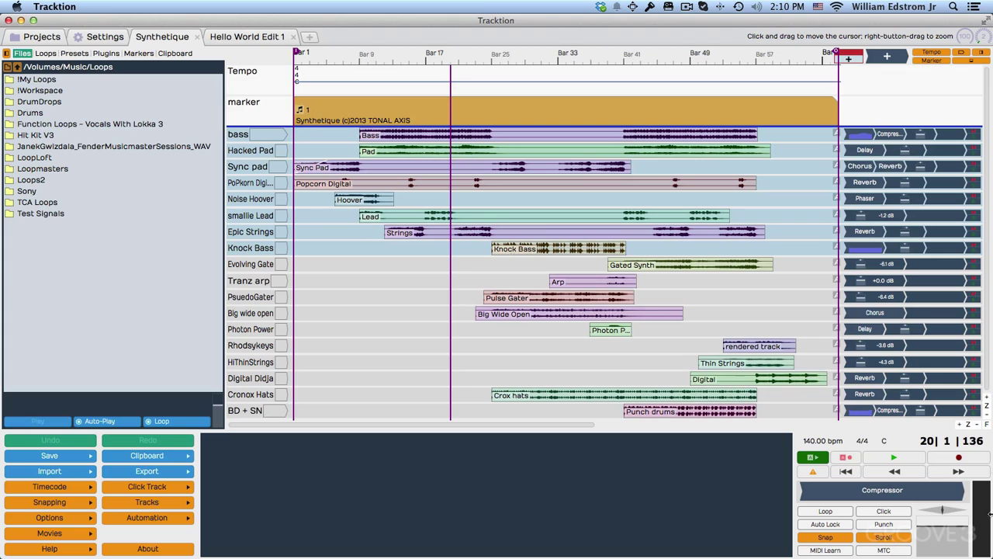
# Drag the master volume fader to -8.77 dB during playback, then stop the arrangement.
pyautogui.moveTo(944, 525); pyautogui.dragTo(875, 432)
pyautogui.moveTo(938, 432); pyautogui.dragTo(931, 431)
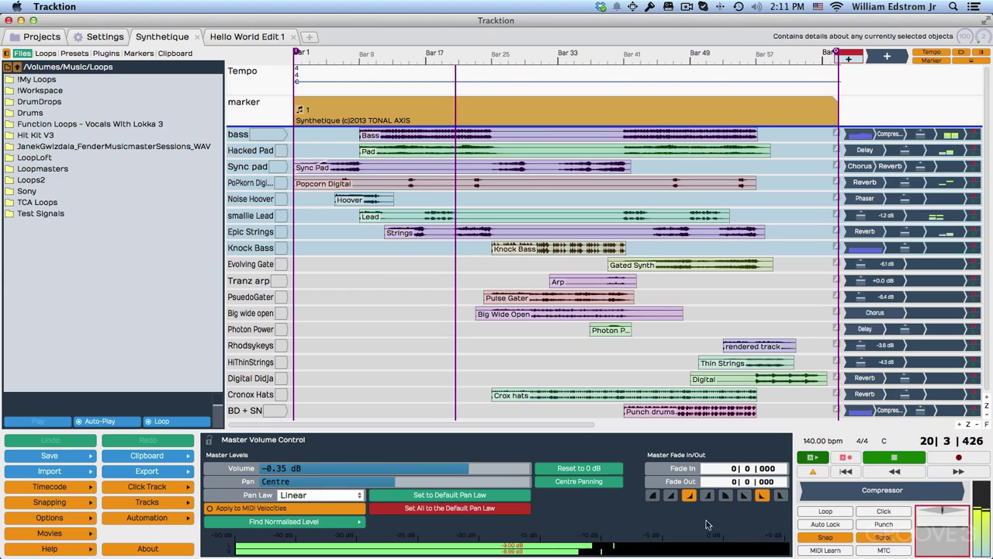
pyautogui.moveTo(943, 531); pyautogui.dragTo(916, 468)
pyautogui.click(916, 464)
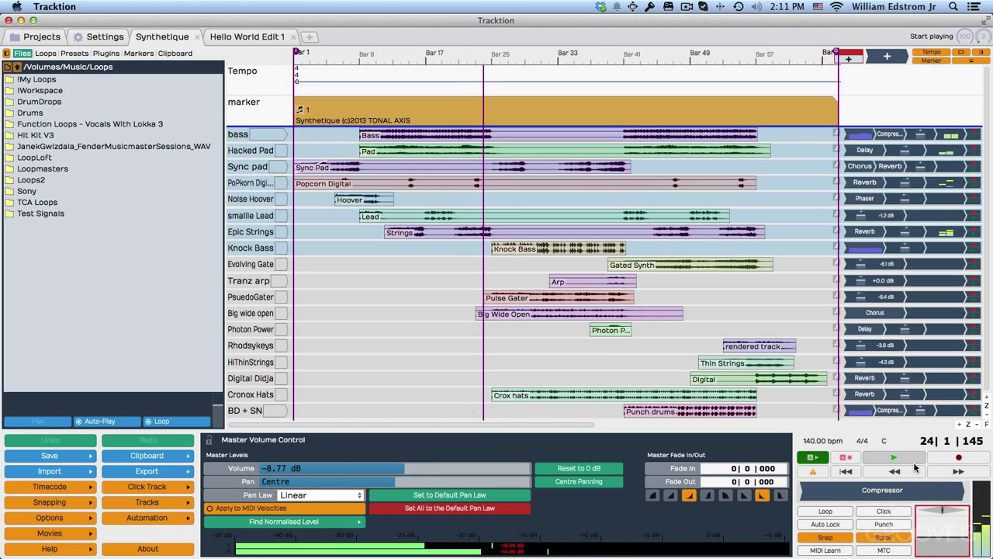